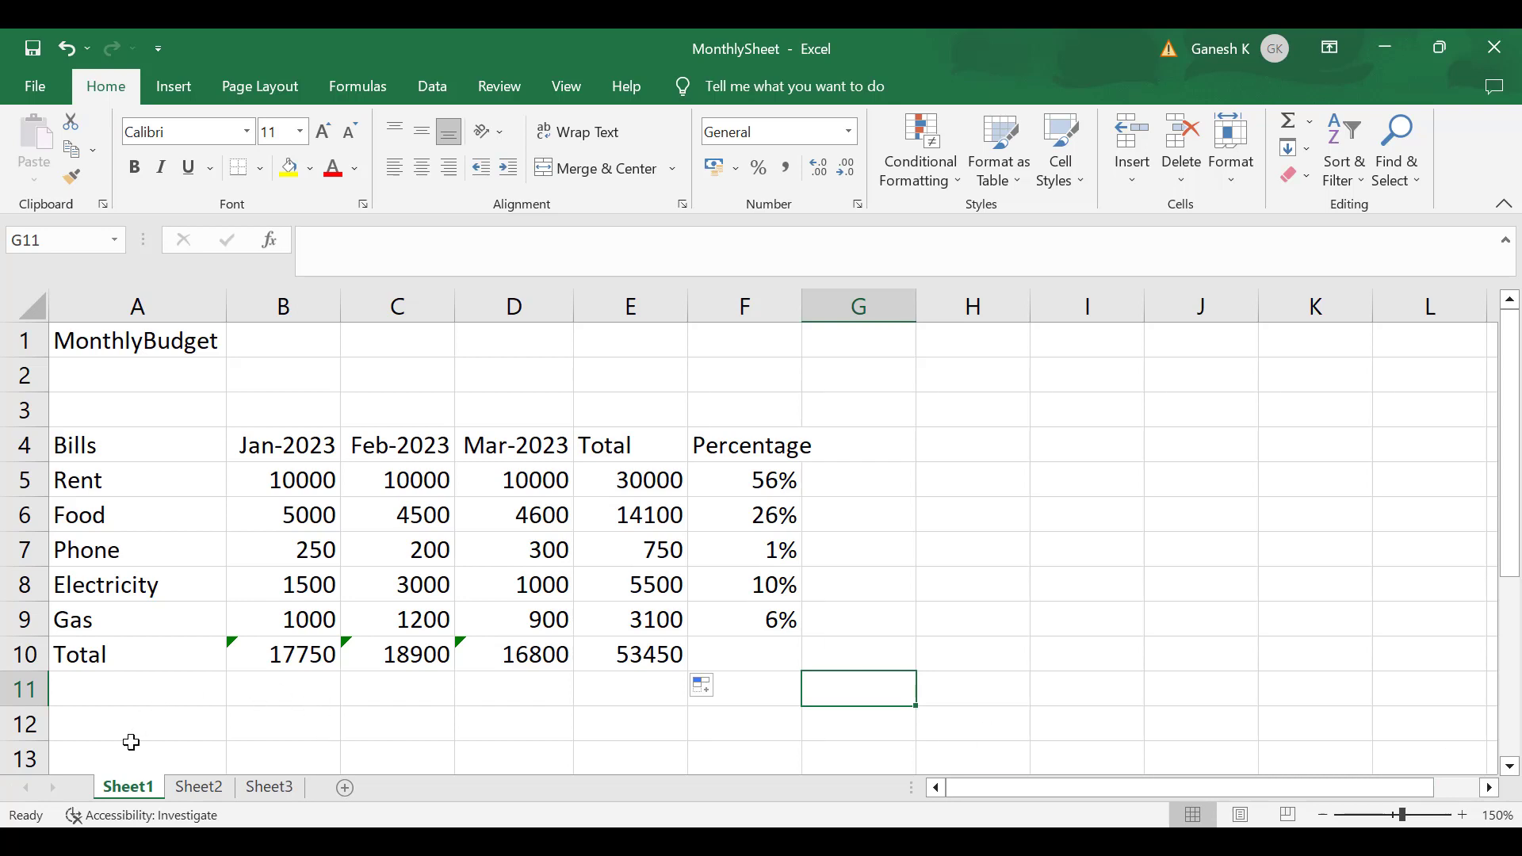
# Step: Label cell A12 MIN and enter =MIN(B5:B9) beside it in B12 for the January bills
pyautogui.click(140, 736)
pyautogui.write('MIN')
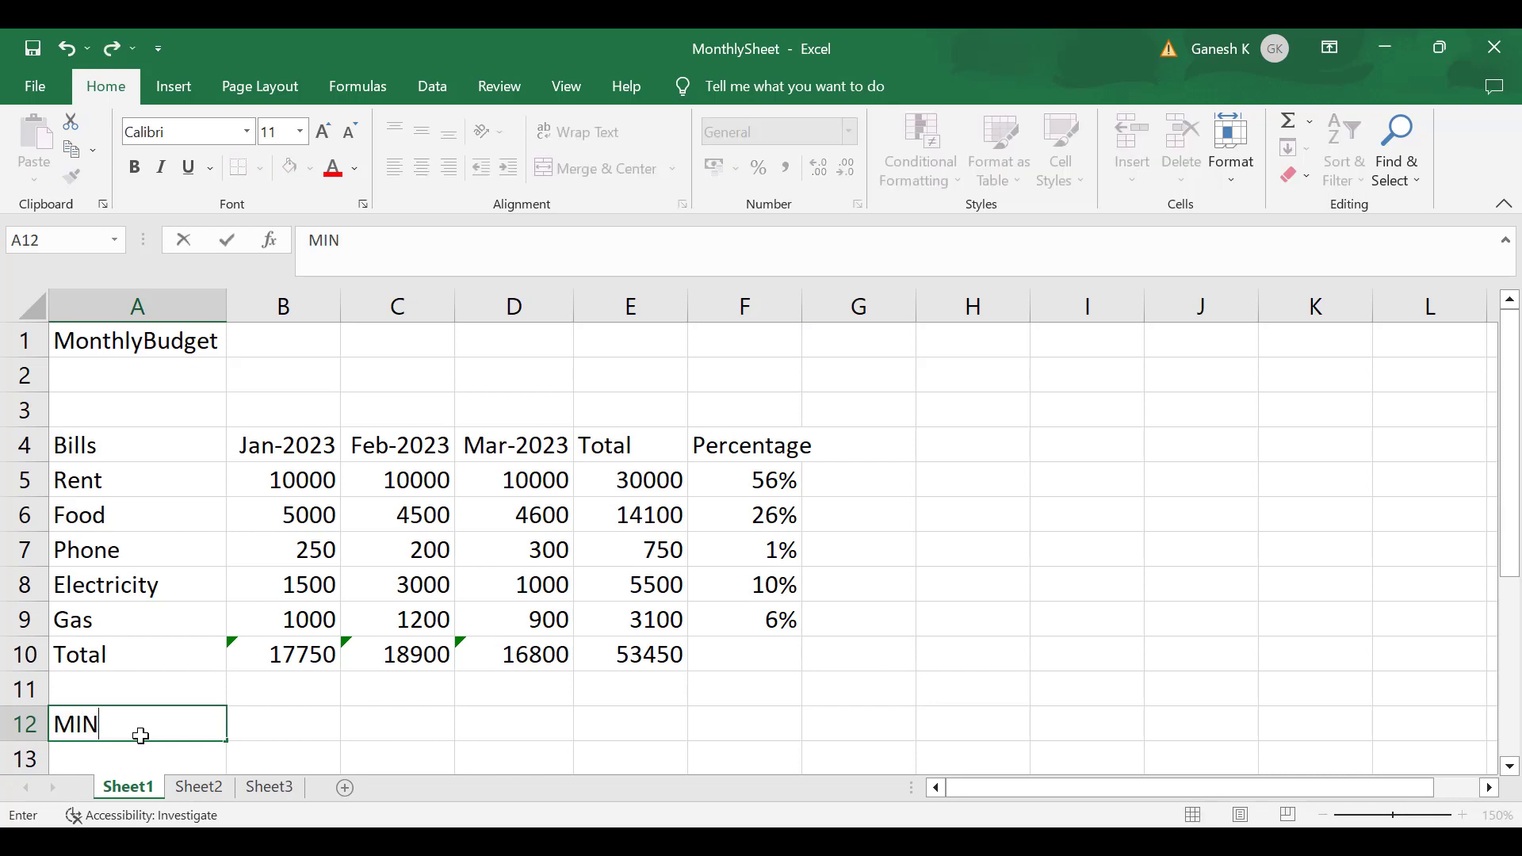
pyautogui.press('Tab')
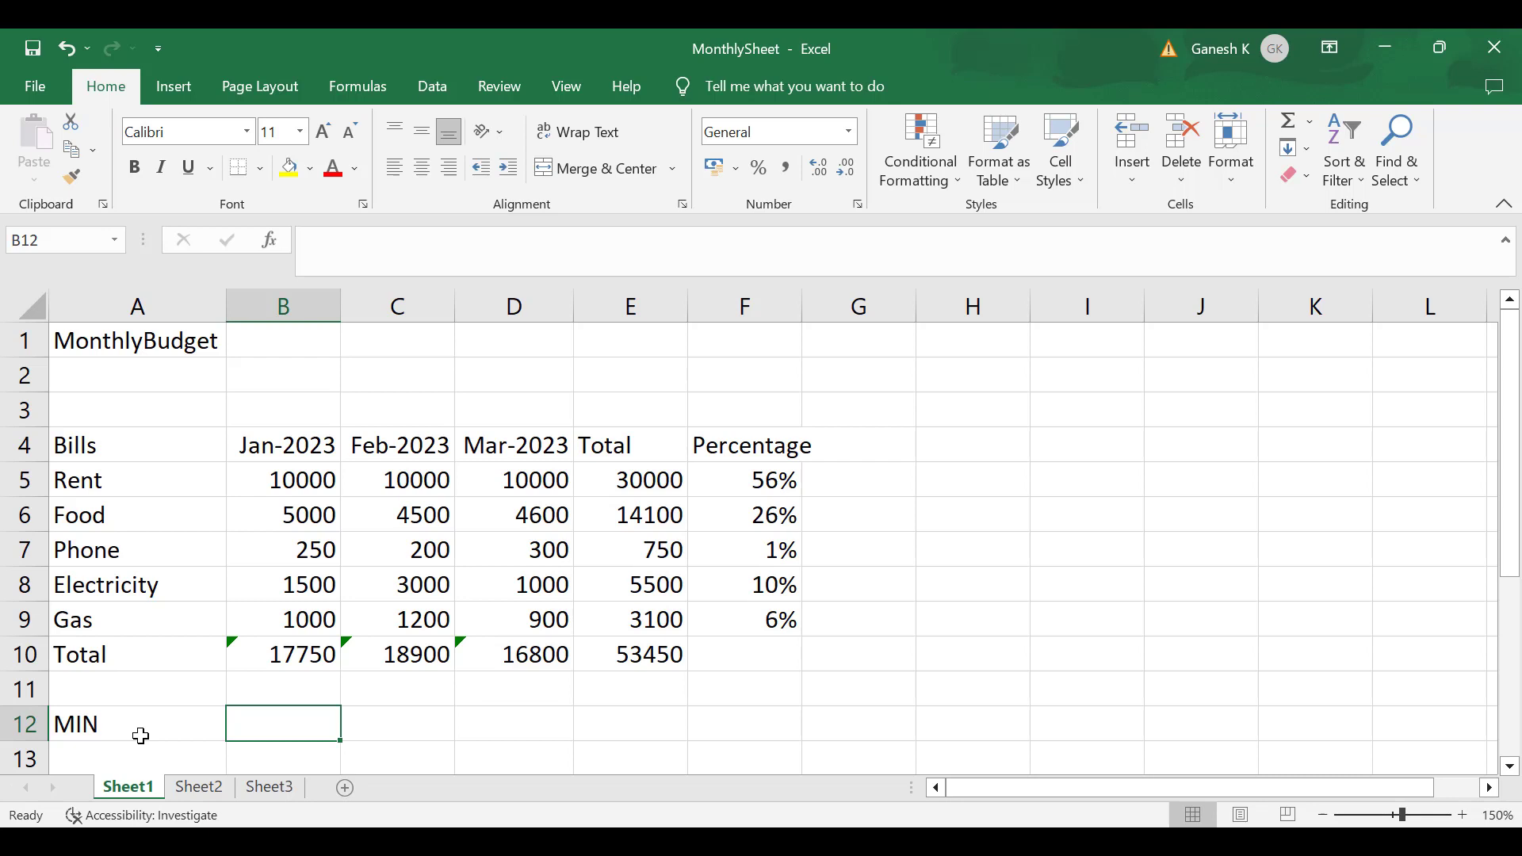
pyautogui.write('=')
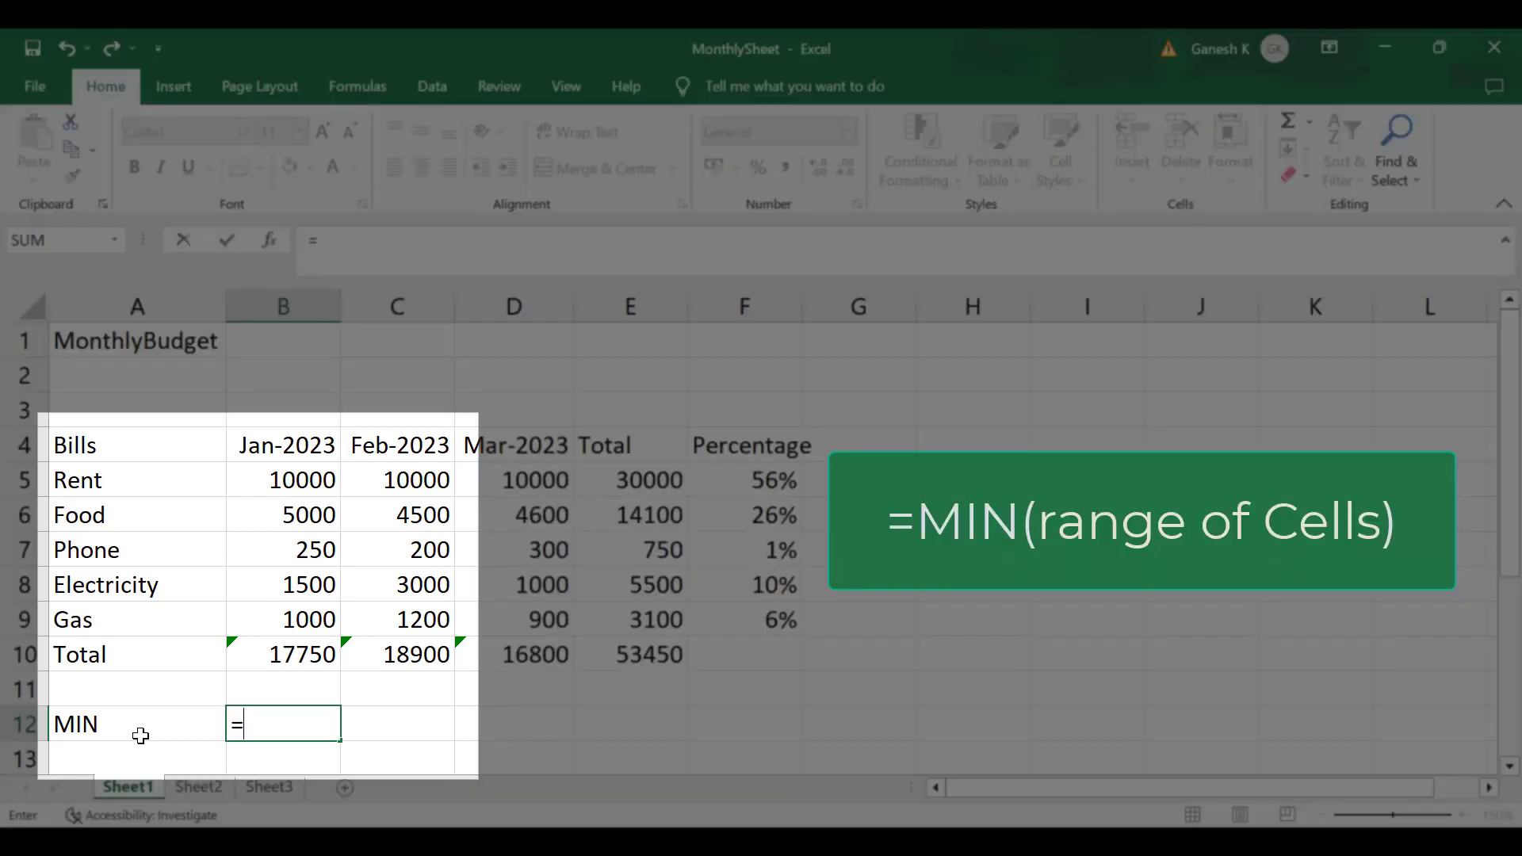
pyautogui.write('MIN')
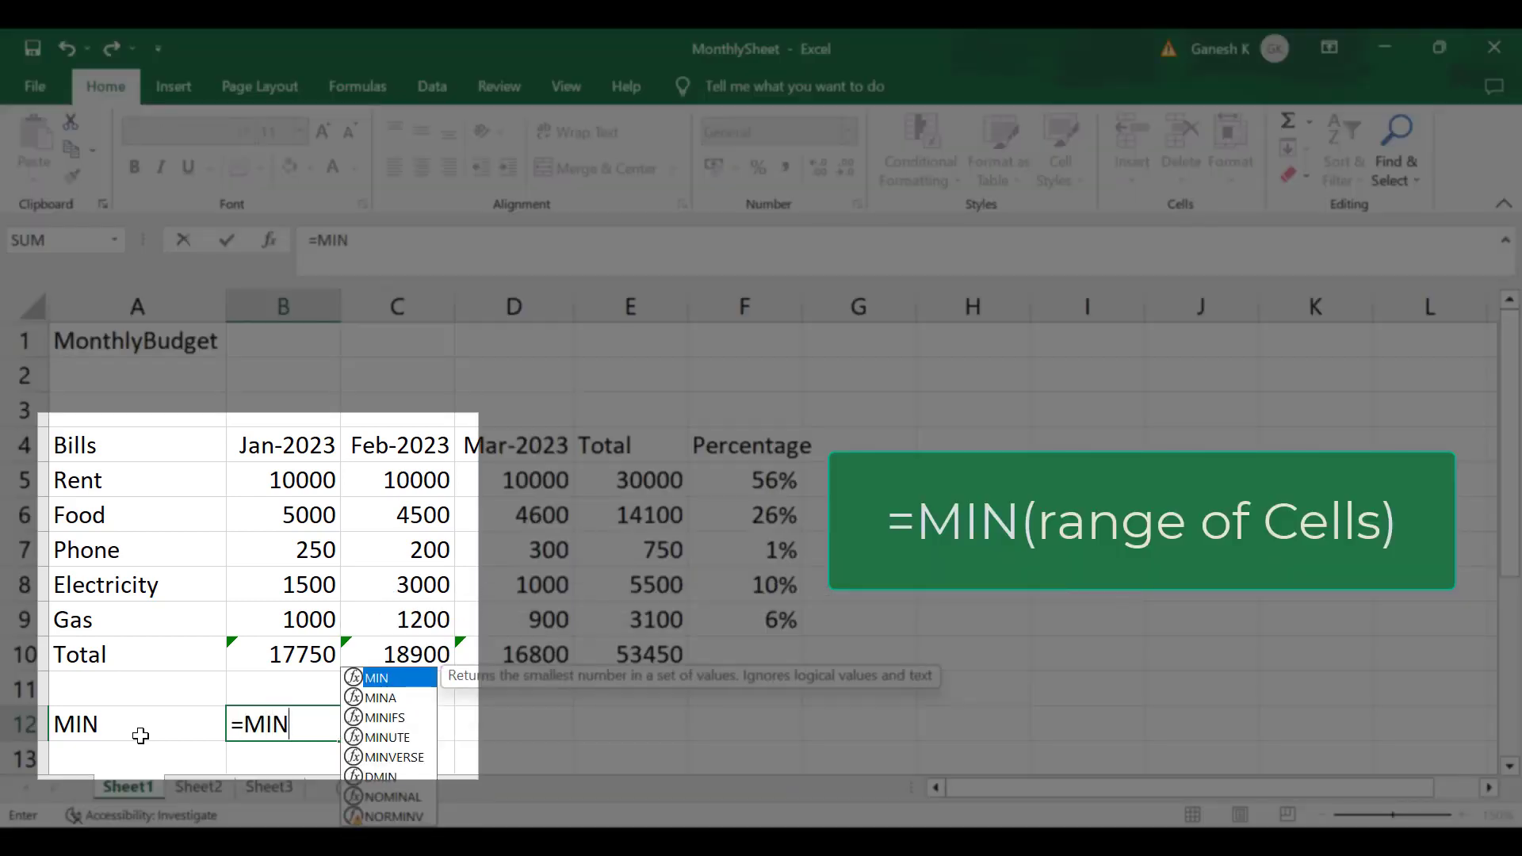
pyautogui.write('(')
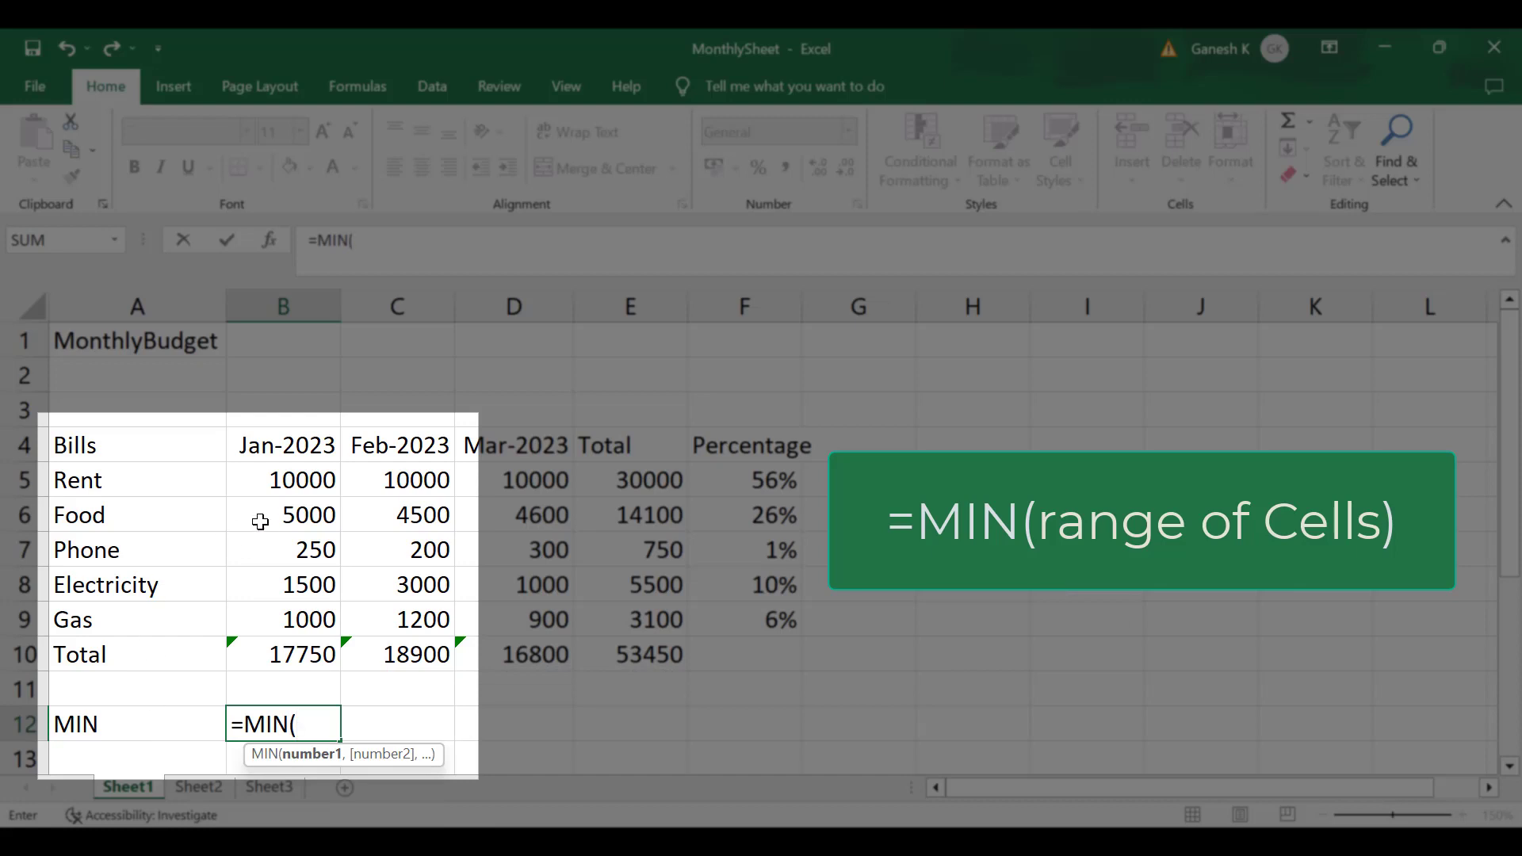
pyautogui.moveTo(279, 480); pyautogui.dragTo(272, 620)
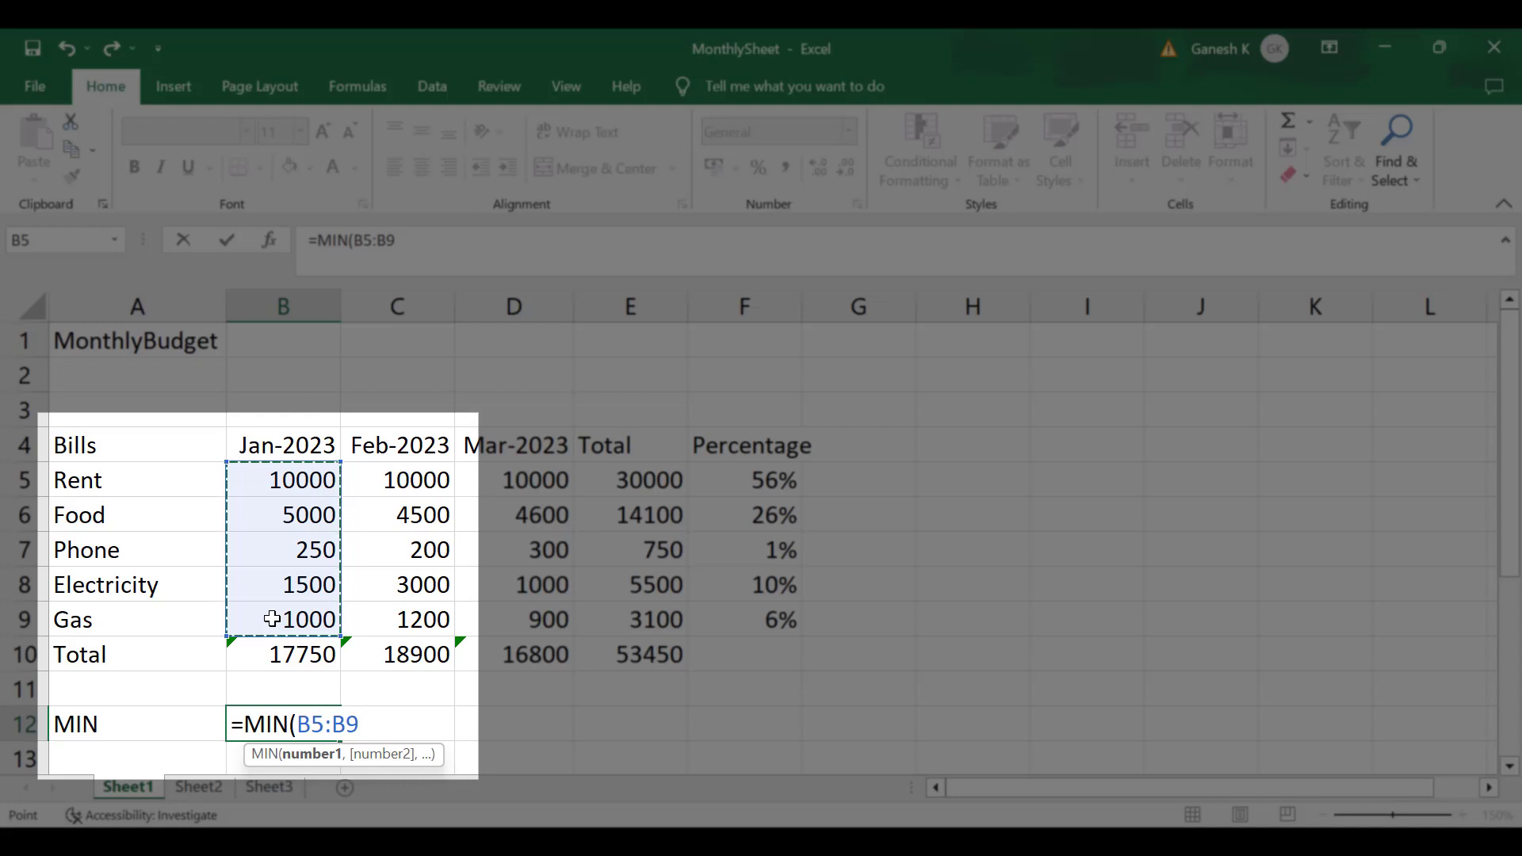
pyautogui.press('Return')
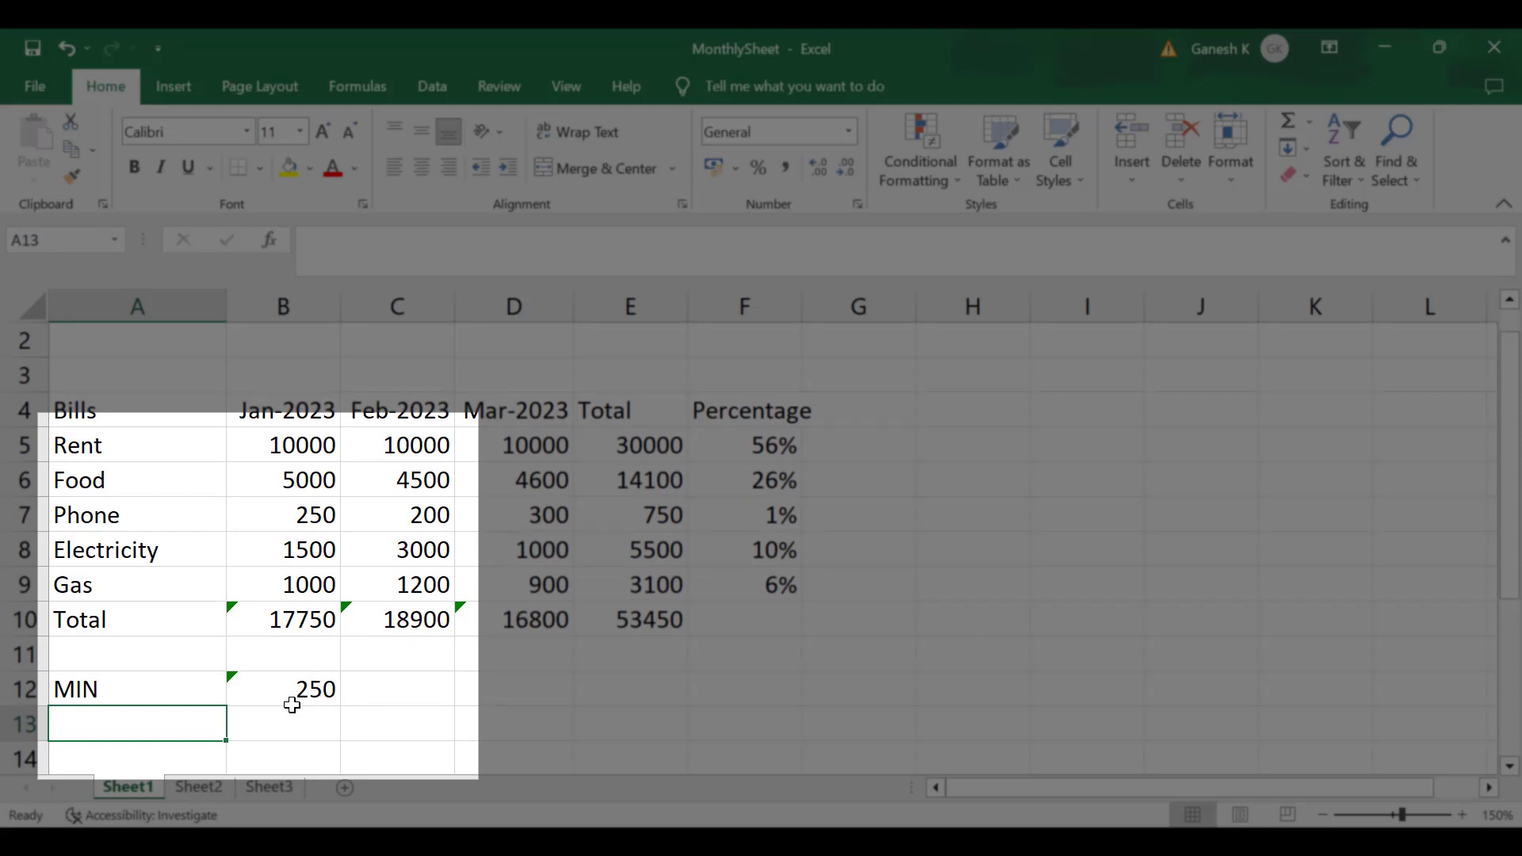
# Step: Label cell A13 MAX and enter a MAX formula over B5:B9 in B13
pyautogui.write('MAX')
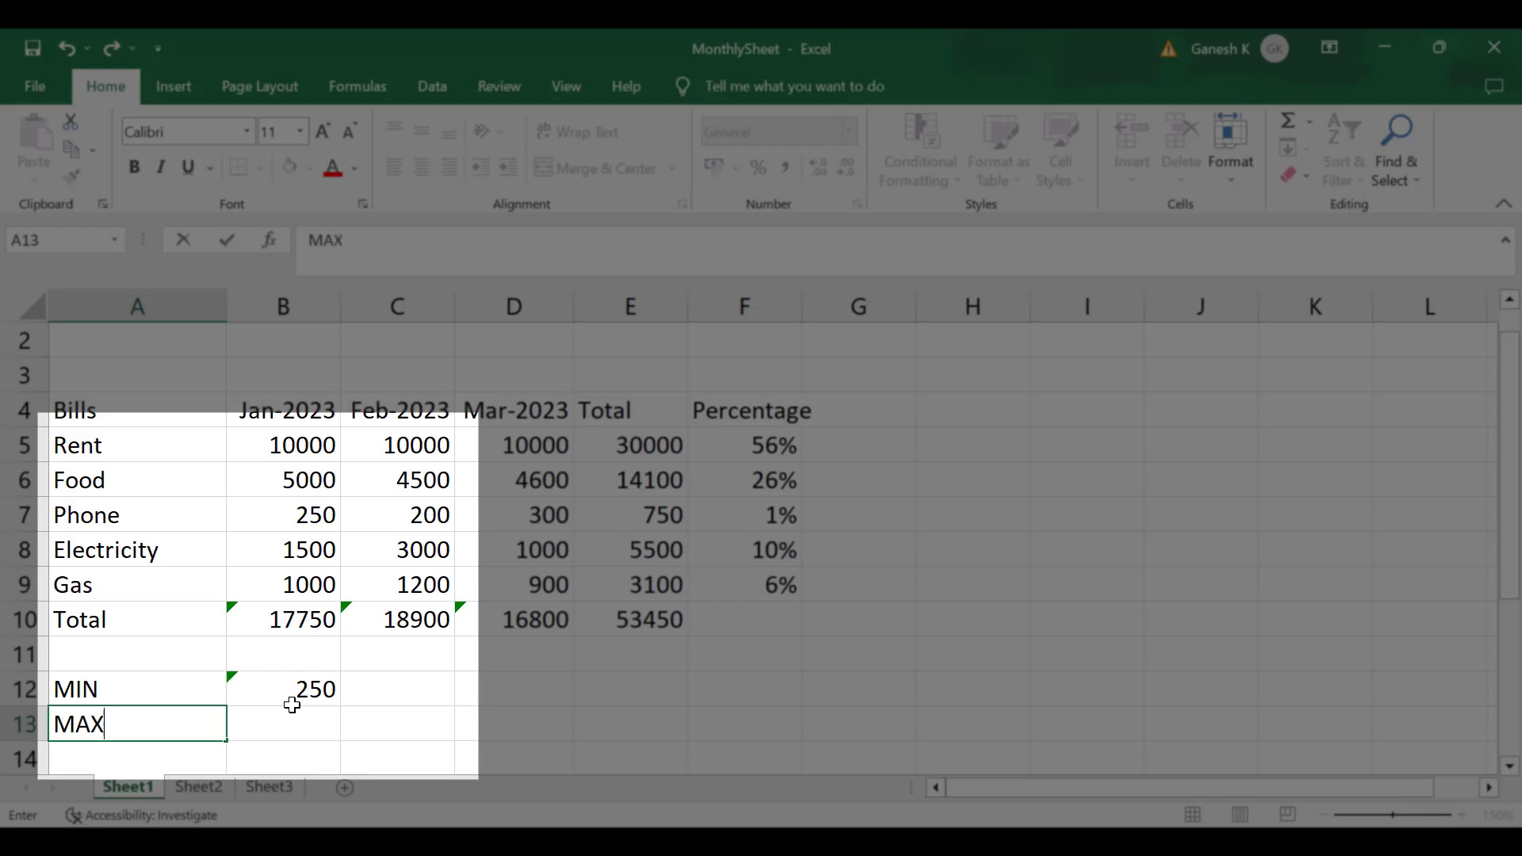
pyautogui.press('Tab')
pyautogui.write('=')
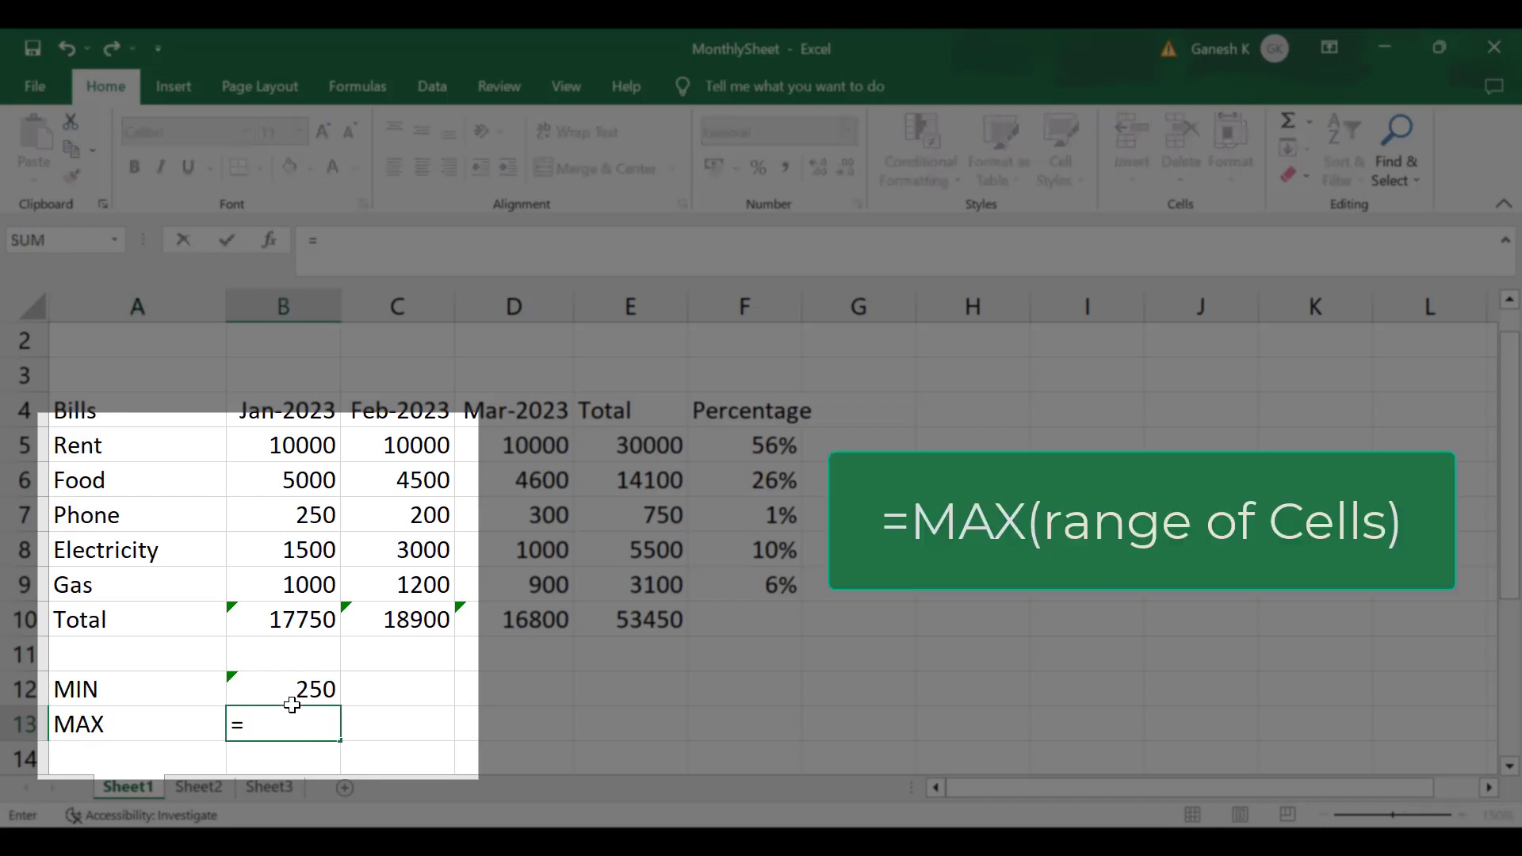
pyautogui.write('MAX(')
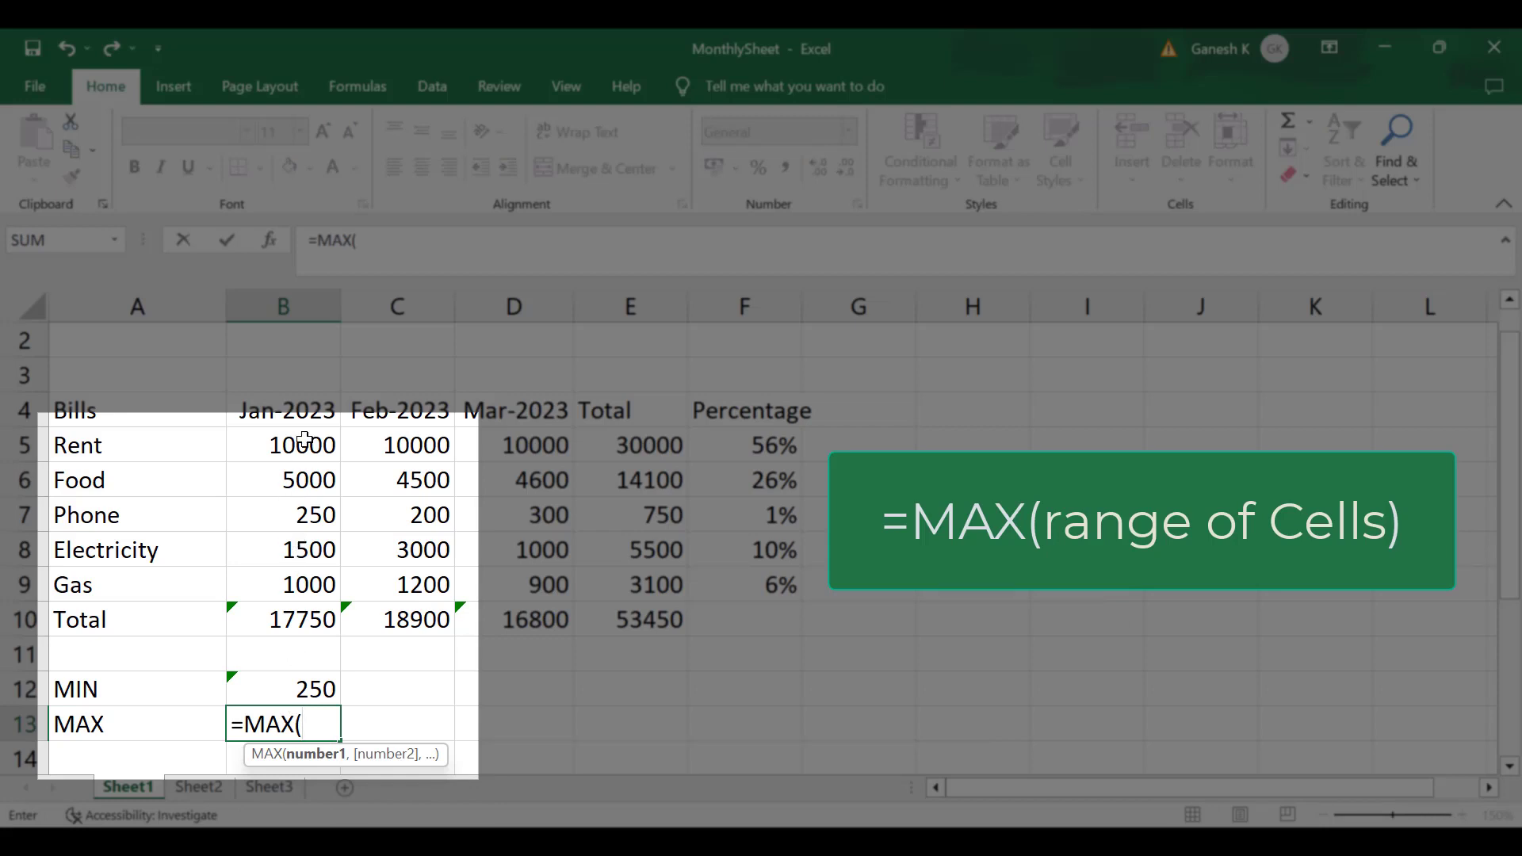
pyautogui.moveTo(305, 440); pyautogui.dragTo(309, 587)
pyautogui.press('Return')
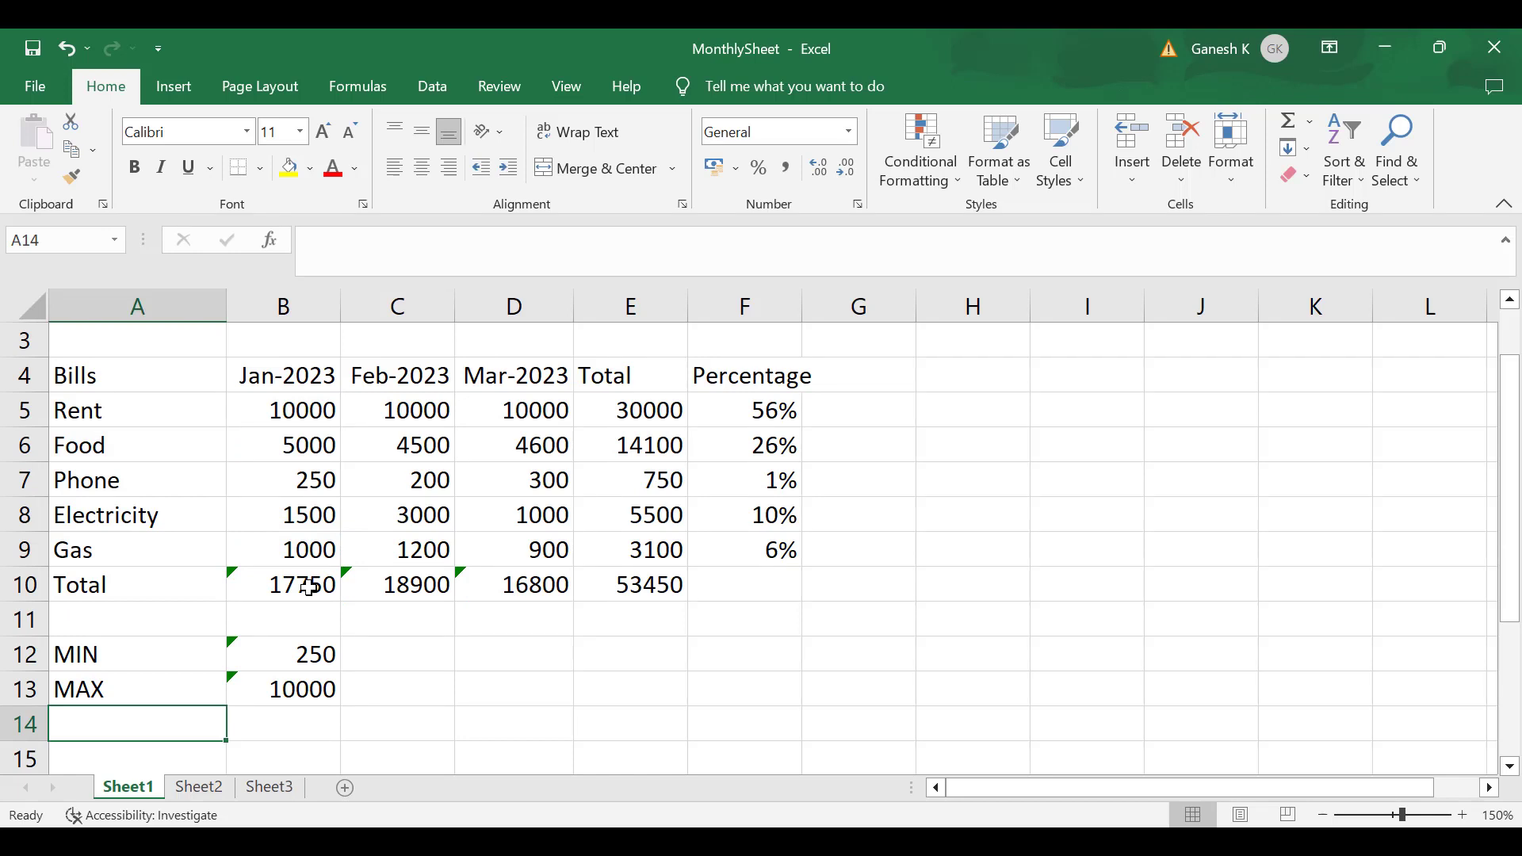
# Step: Label cell A14 AVERAGE and enter =AVERAGE(B5:B9) in B14
pyautogui.write('AVERA')
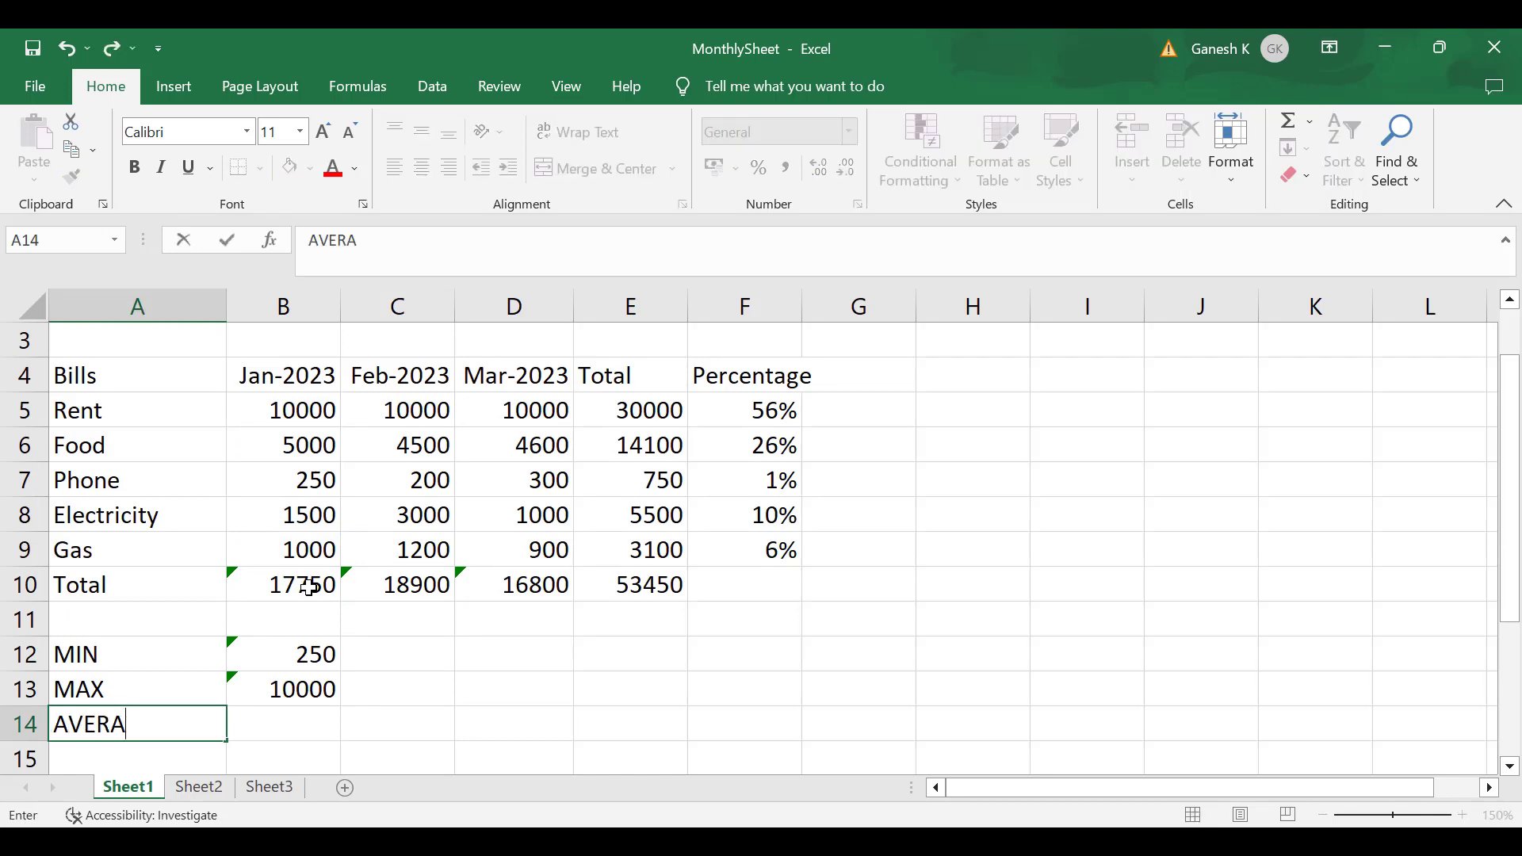
pyautogui.write('GE')
pyautogui.press('Tab')
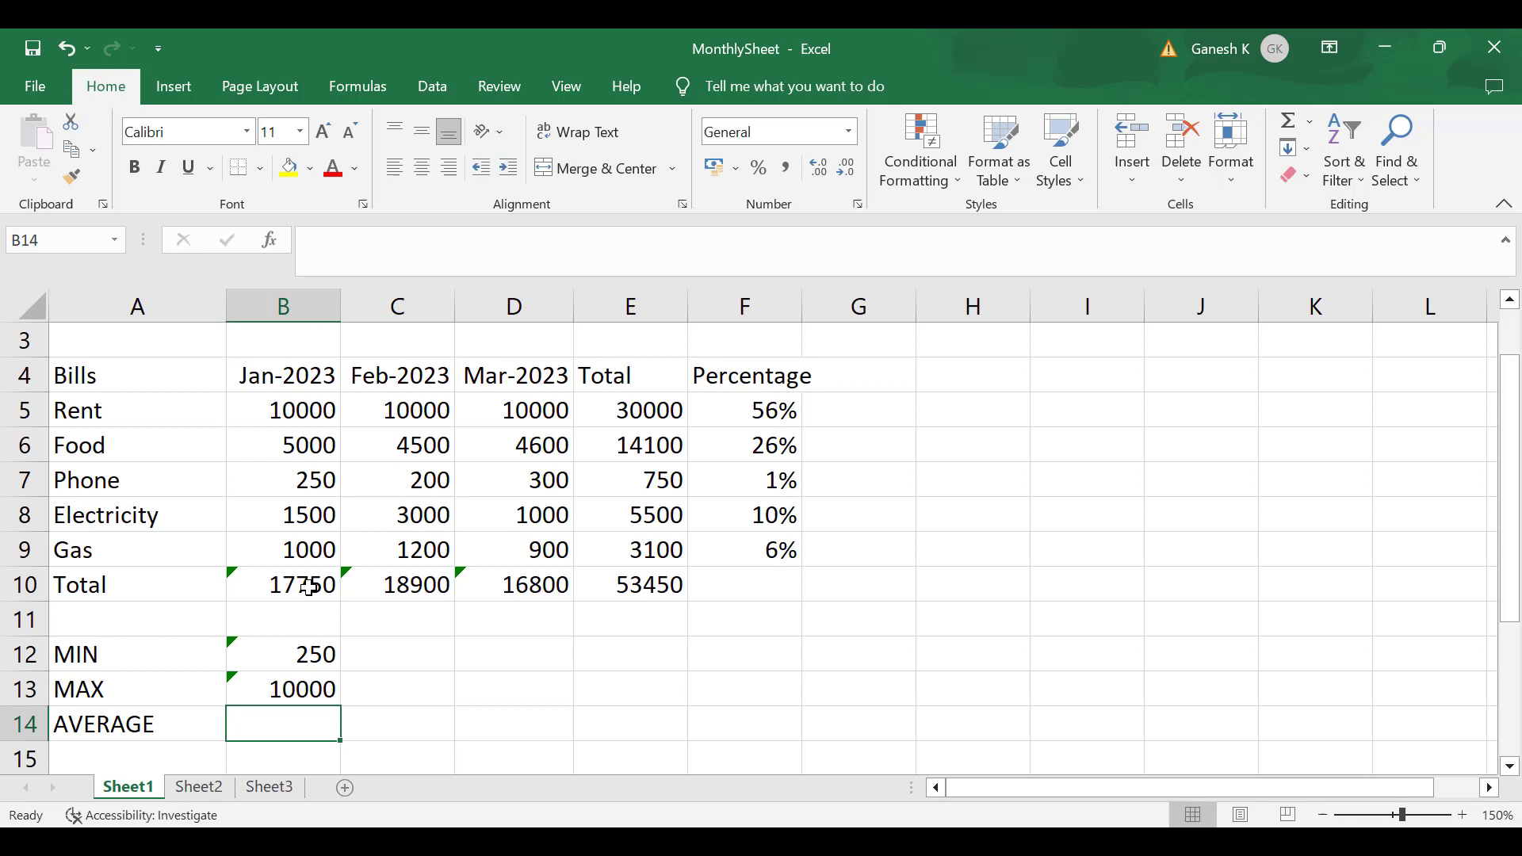
pyautogui.write('=AVER')
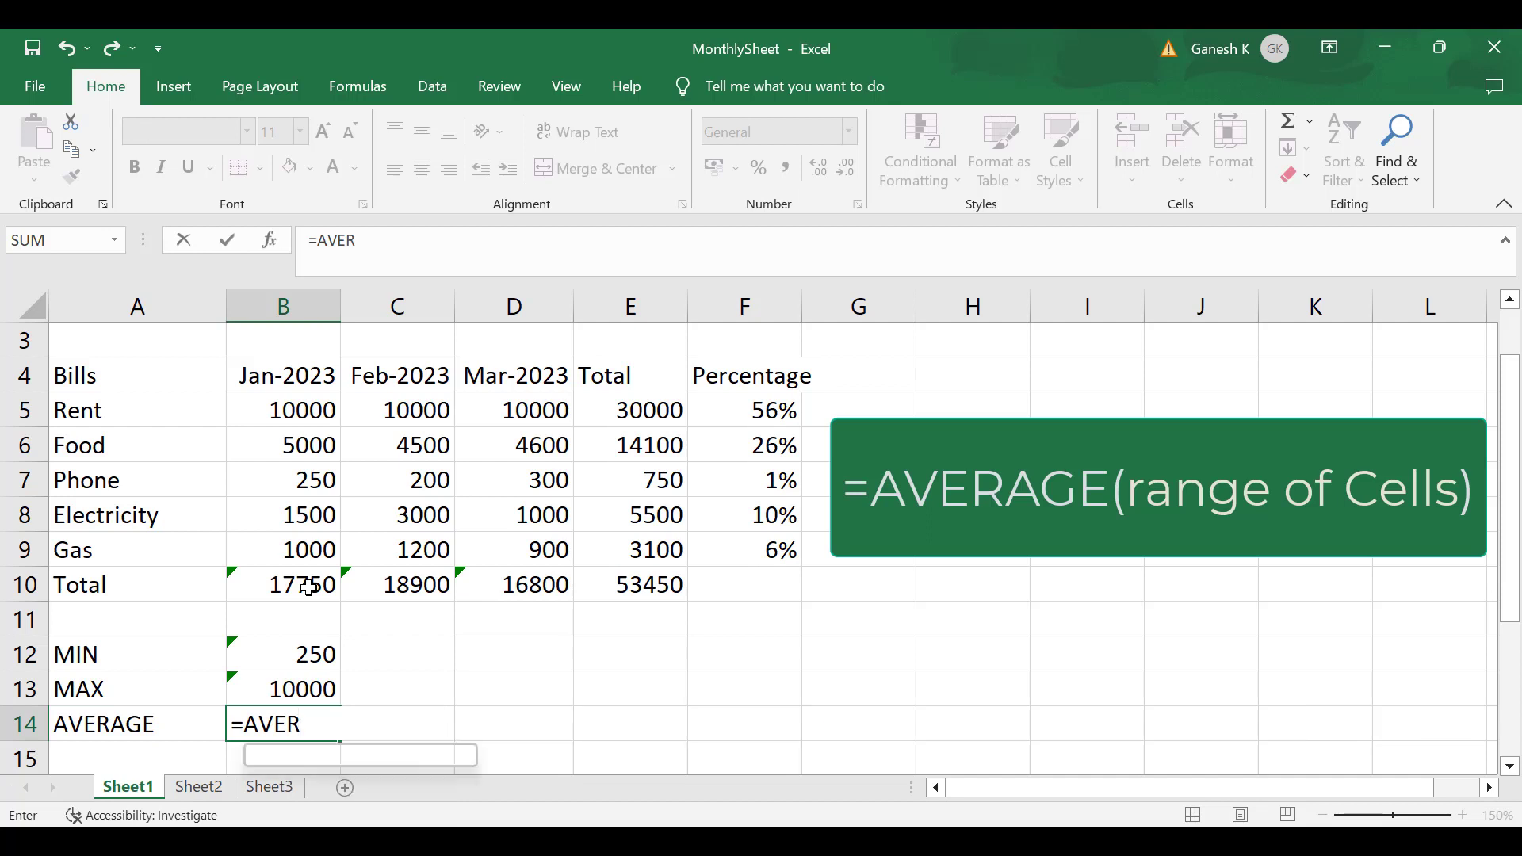
pyautogui.press('Tab')
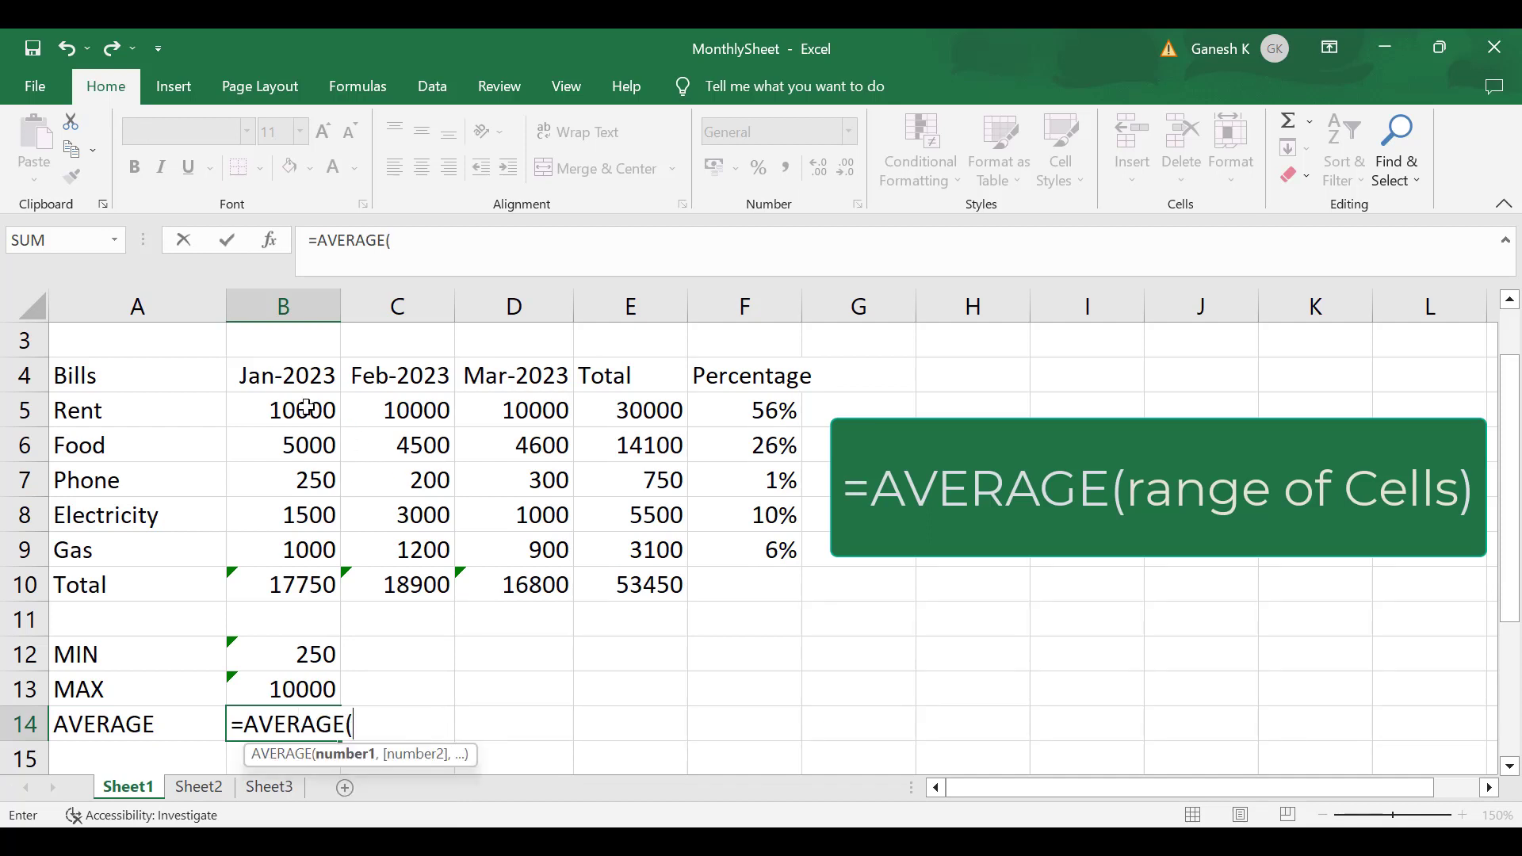
pyautogui.moveTo(306, 408); pyautogui.dragTo(306, 555)
pyautogui.press('Return')
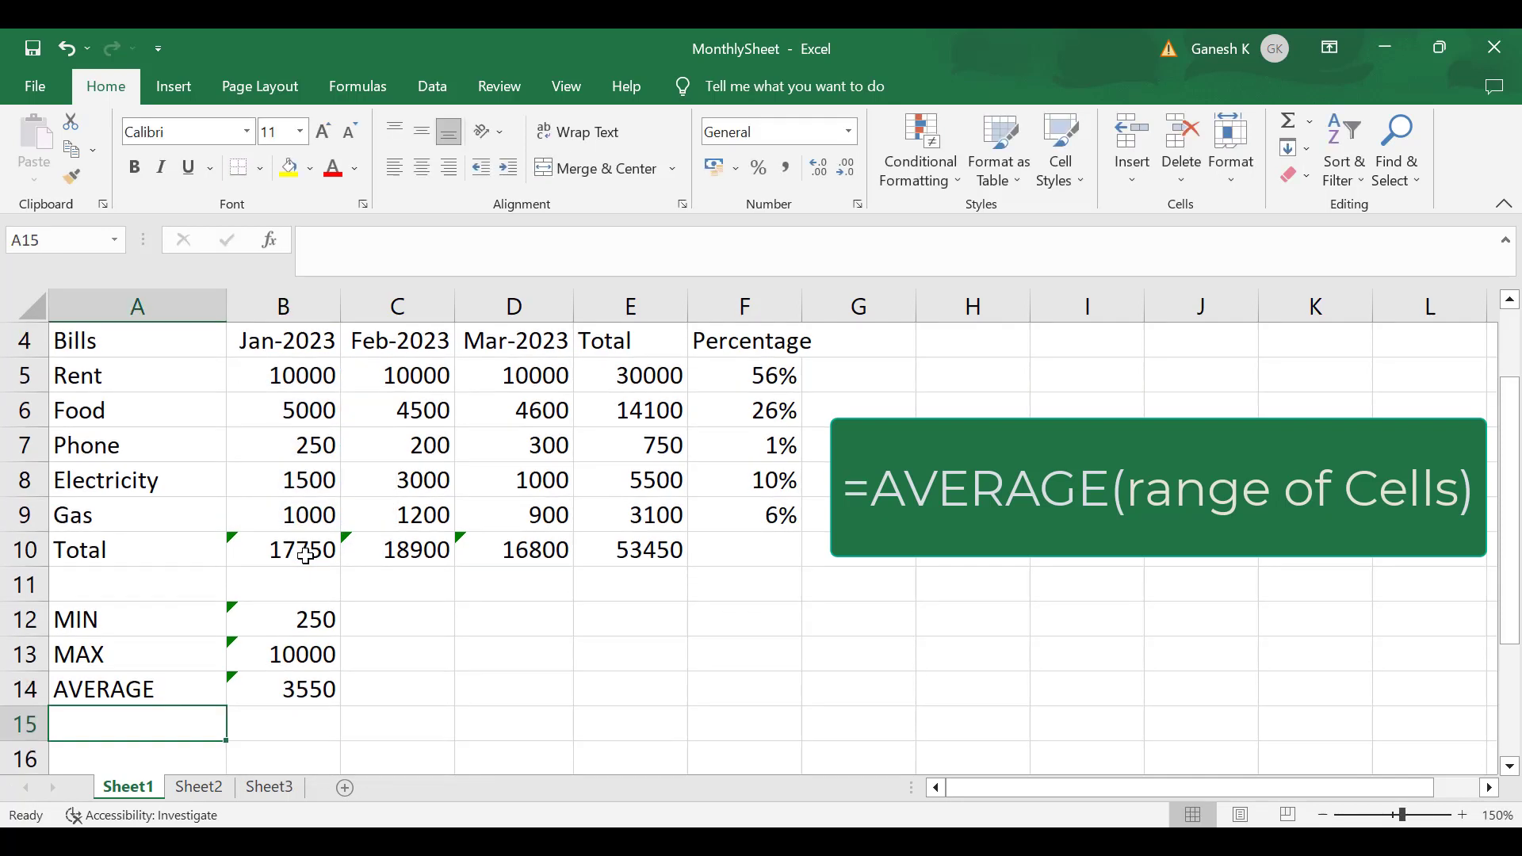
# Step: Label cell A15 COUNT and enter =COUNT(B5:B9) in B15 to count the January amounts
pyautogui.click(300, 692)
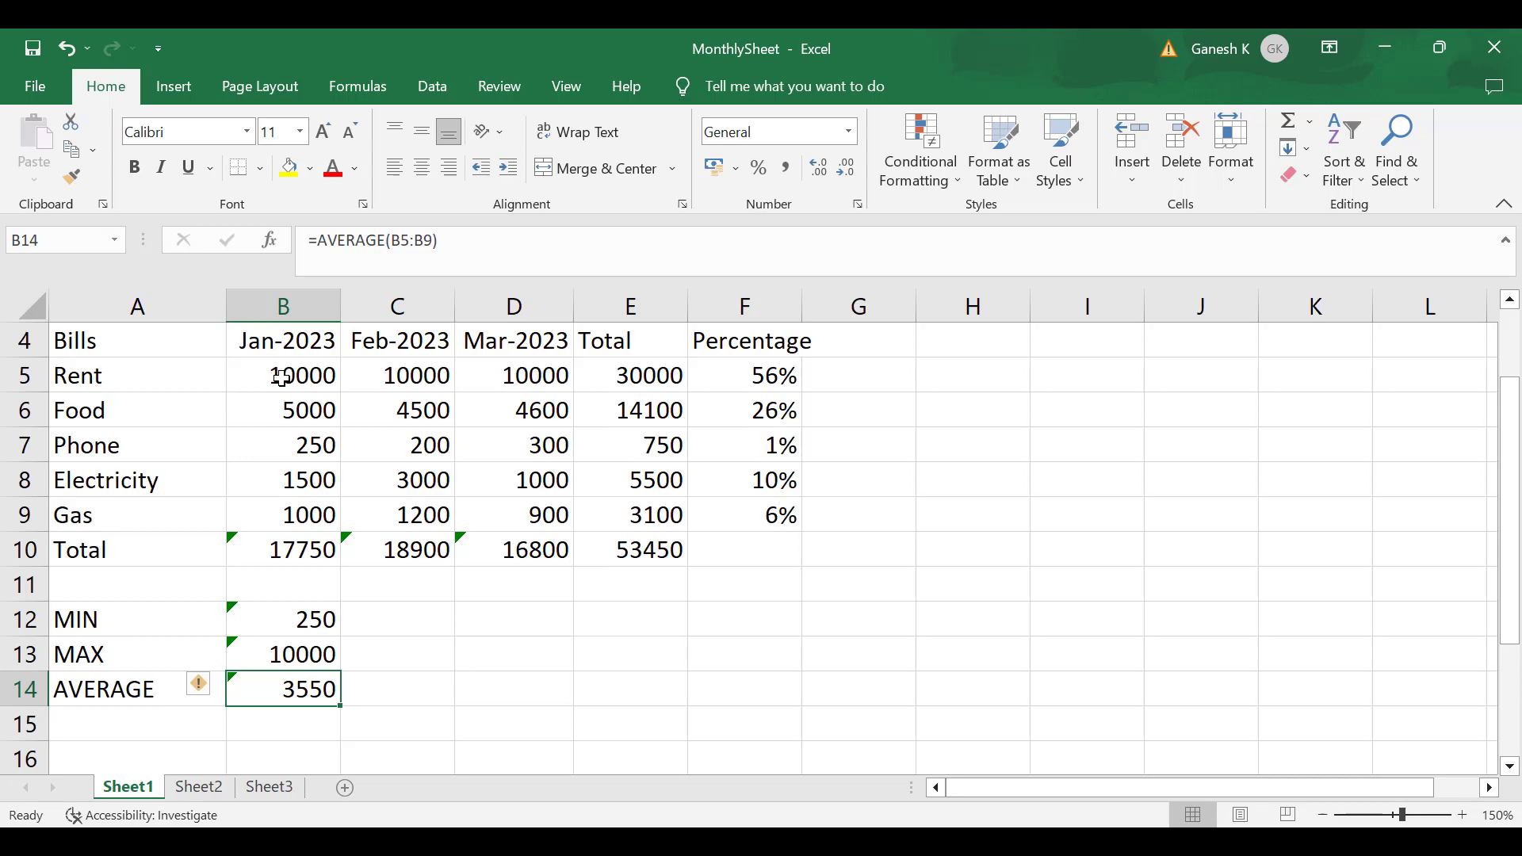
pyautogui.press('Down')
pyautogui.press('Left')
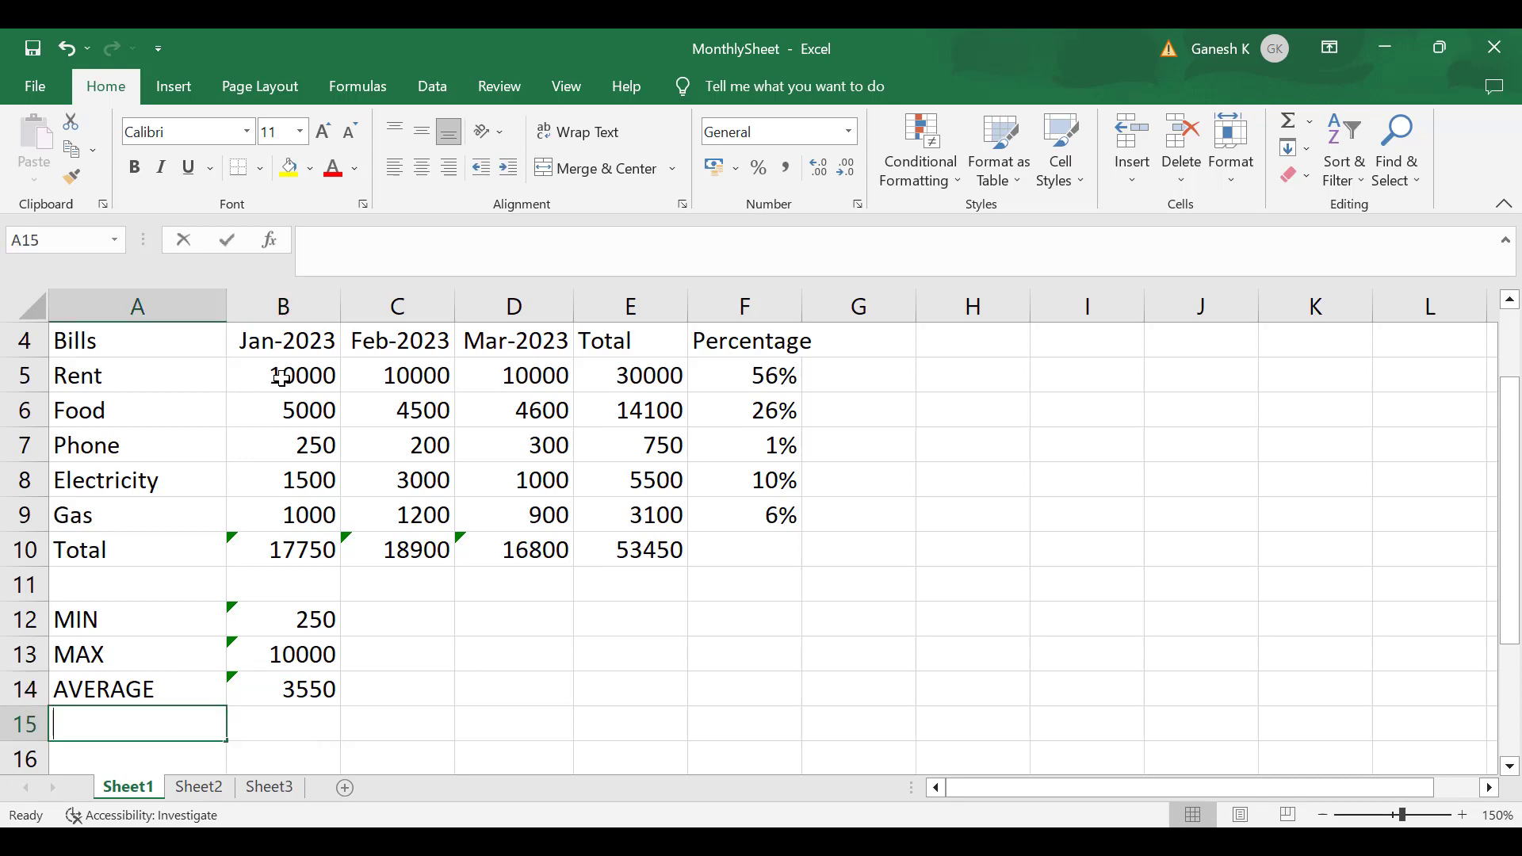
pyautogui.write('COUNT')
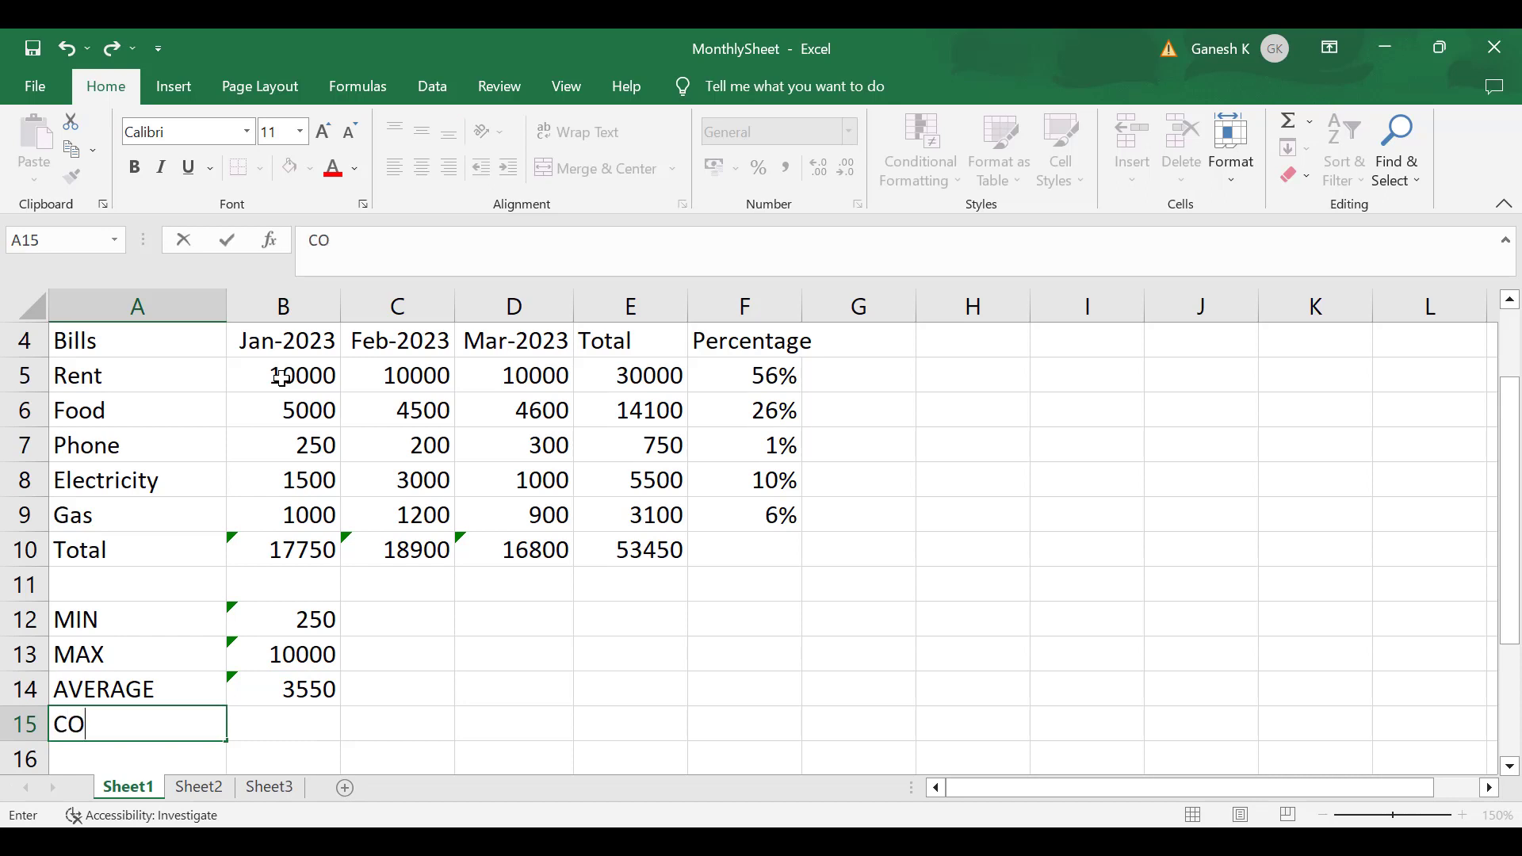
pyautogui.press('Tab')
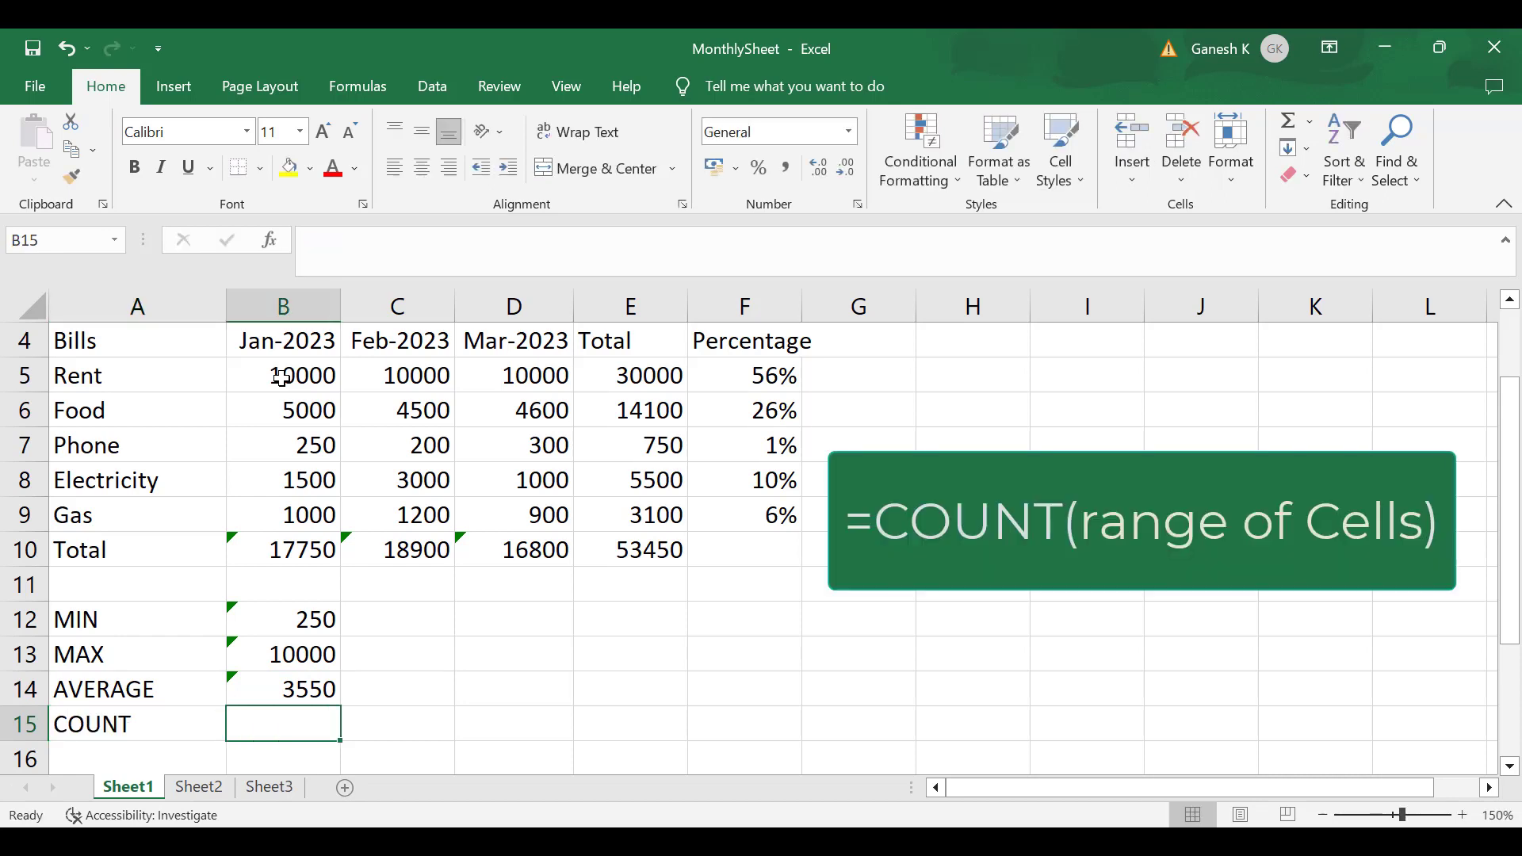
pyautogui.write('=CO')
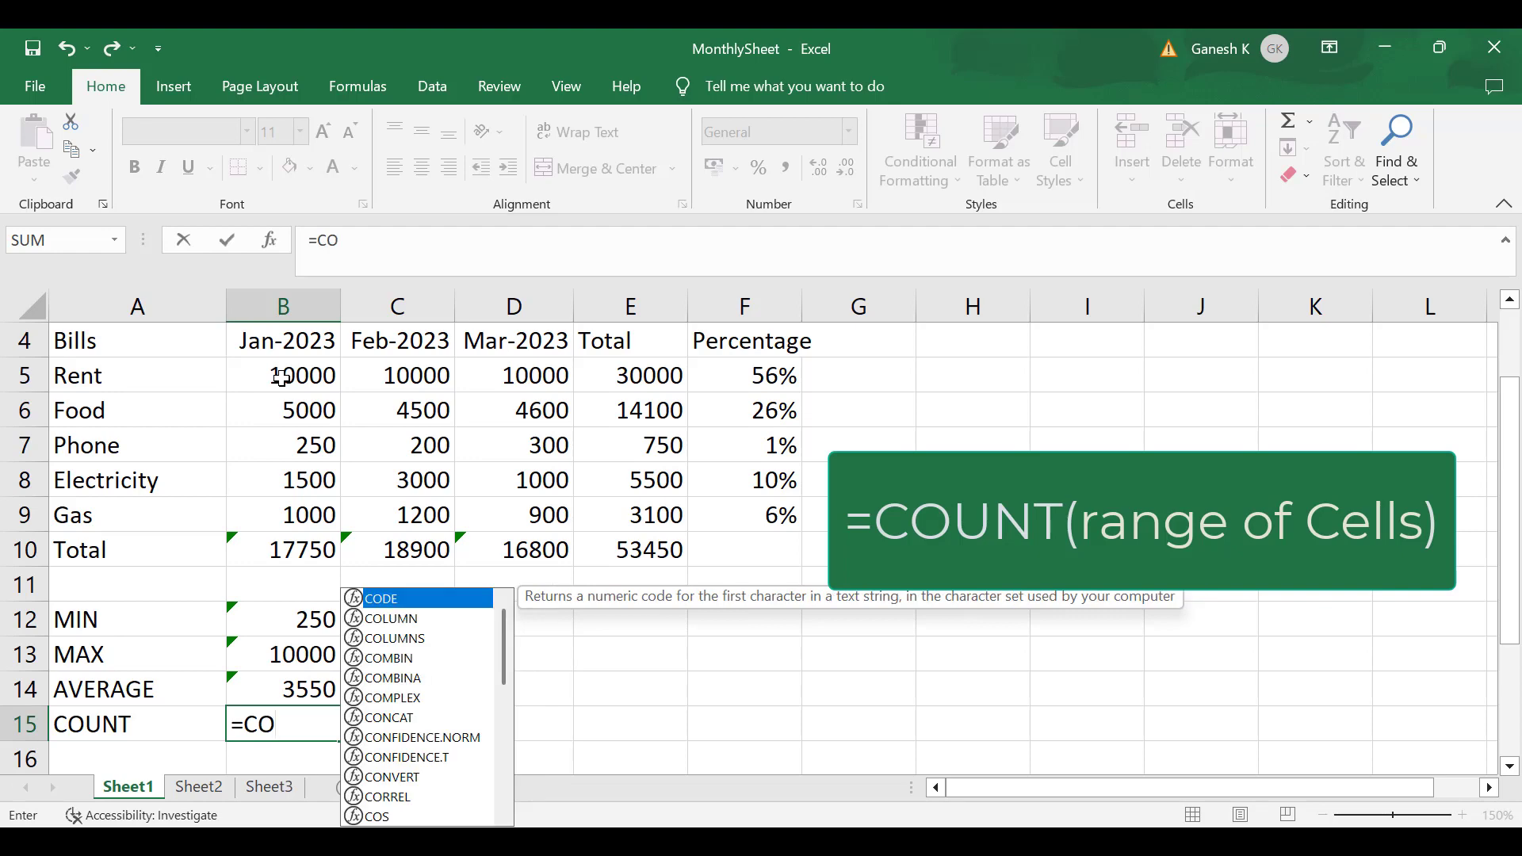
pyautogui.write('UN')
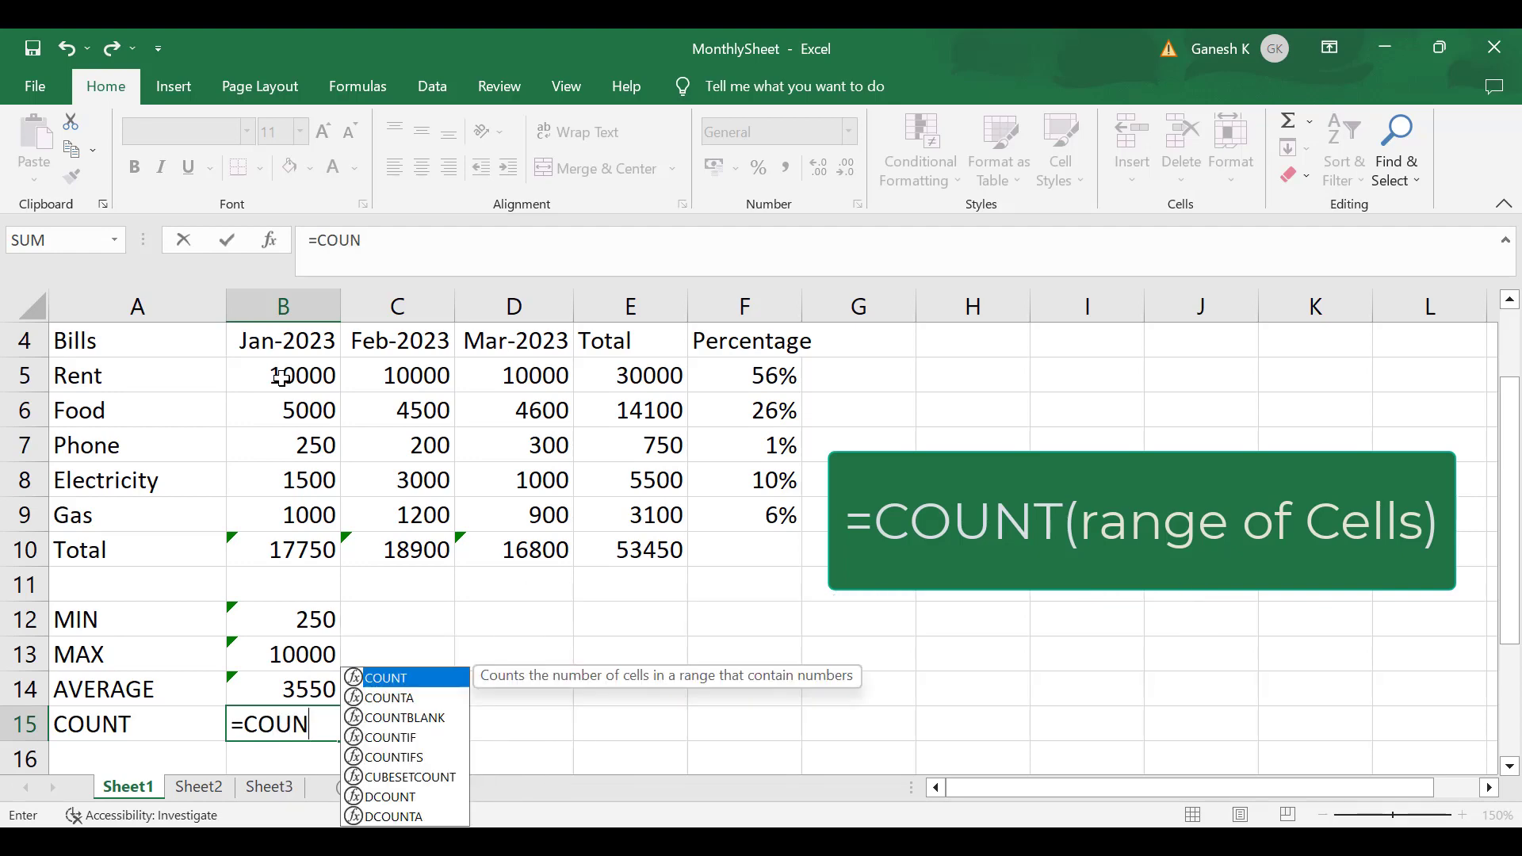
pyautogui.write('T(')
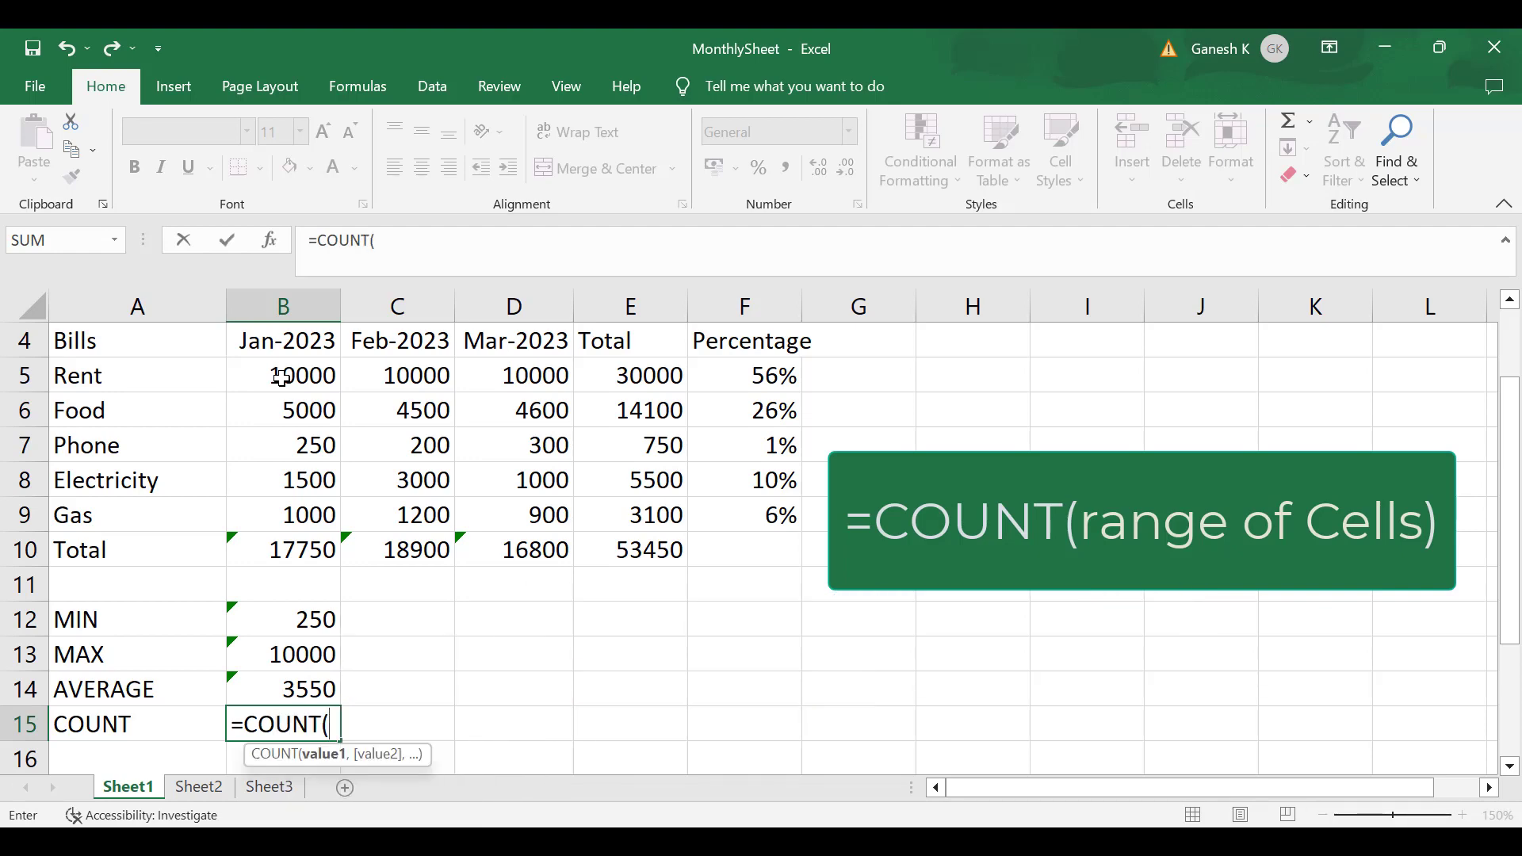
pyautogui.moveTo(281, 376); pyautogui.dragTo(270, 513)
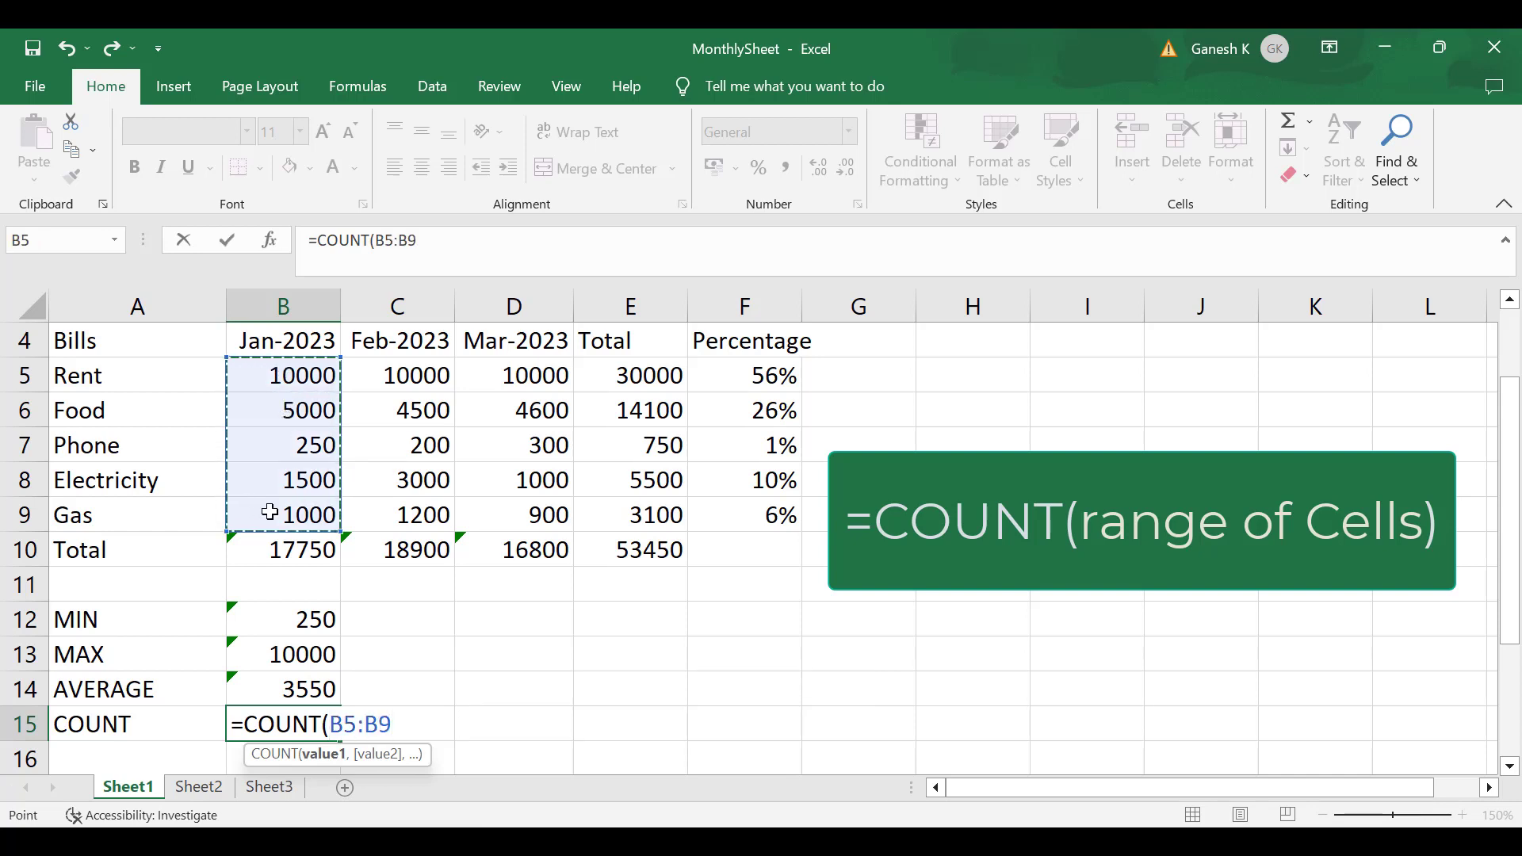
pyautogui.press('Return')
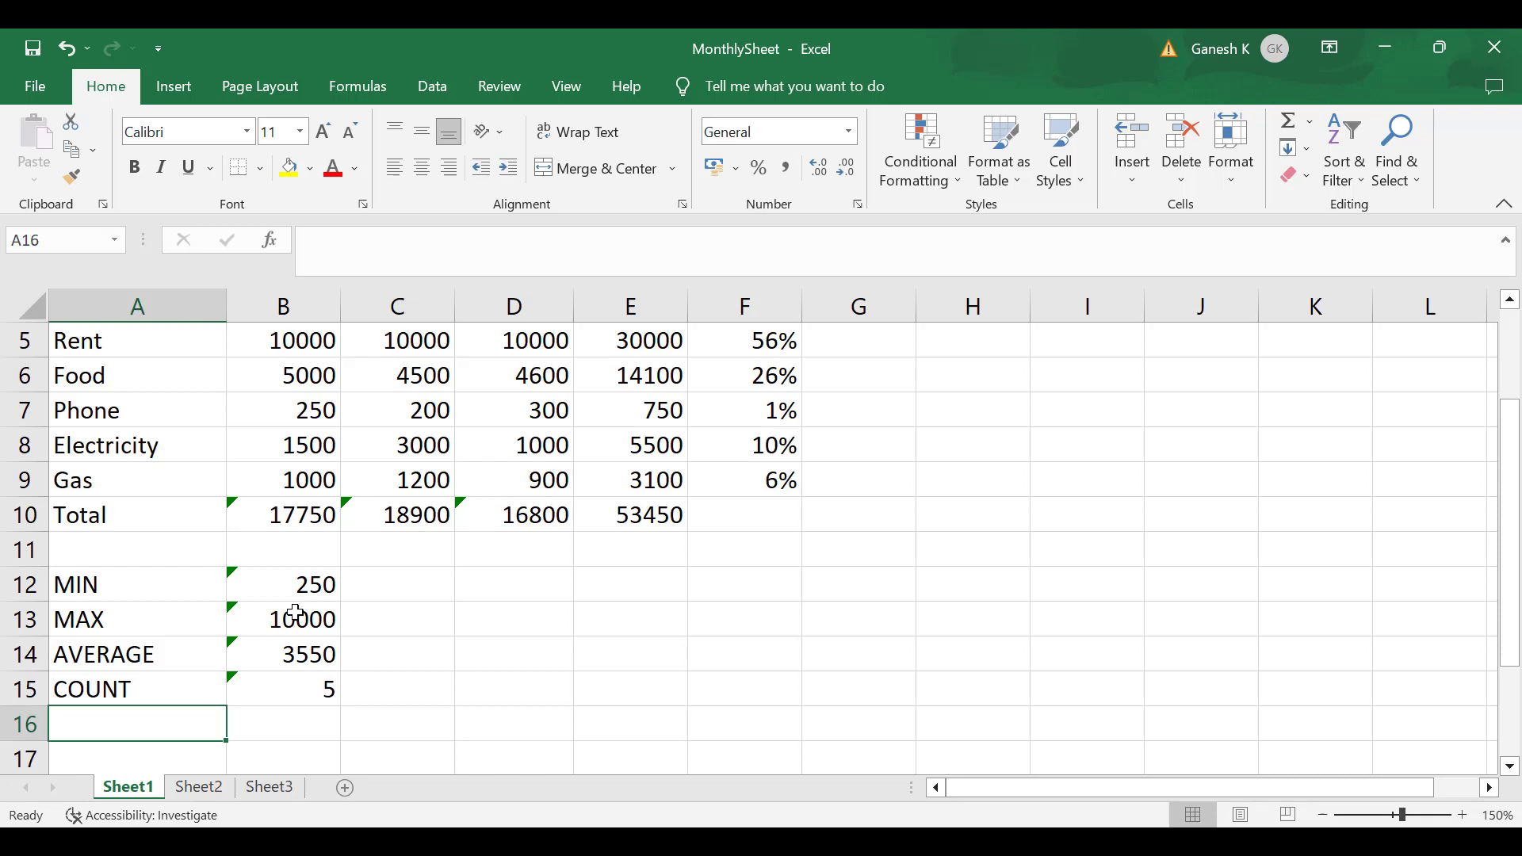
# Step: Zoom the sheet out to 130% and select the cells referenced by the COUNT formula in B15
pyautogui.click(1321, 821)
pyautogui.click(1322, 822)
pyautogui.click(264, 729)
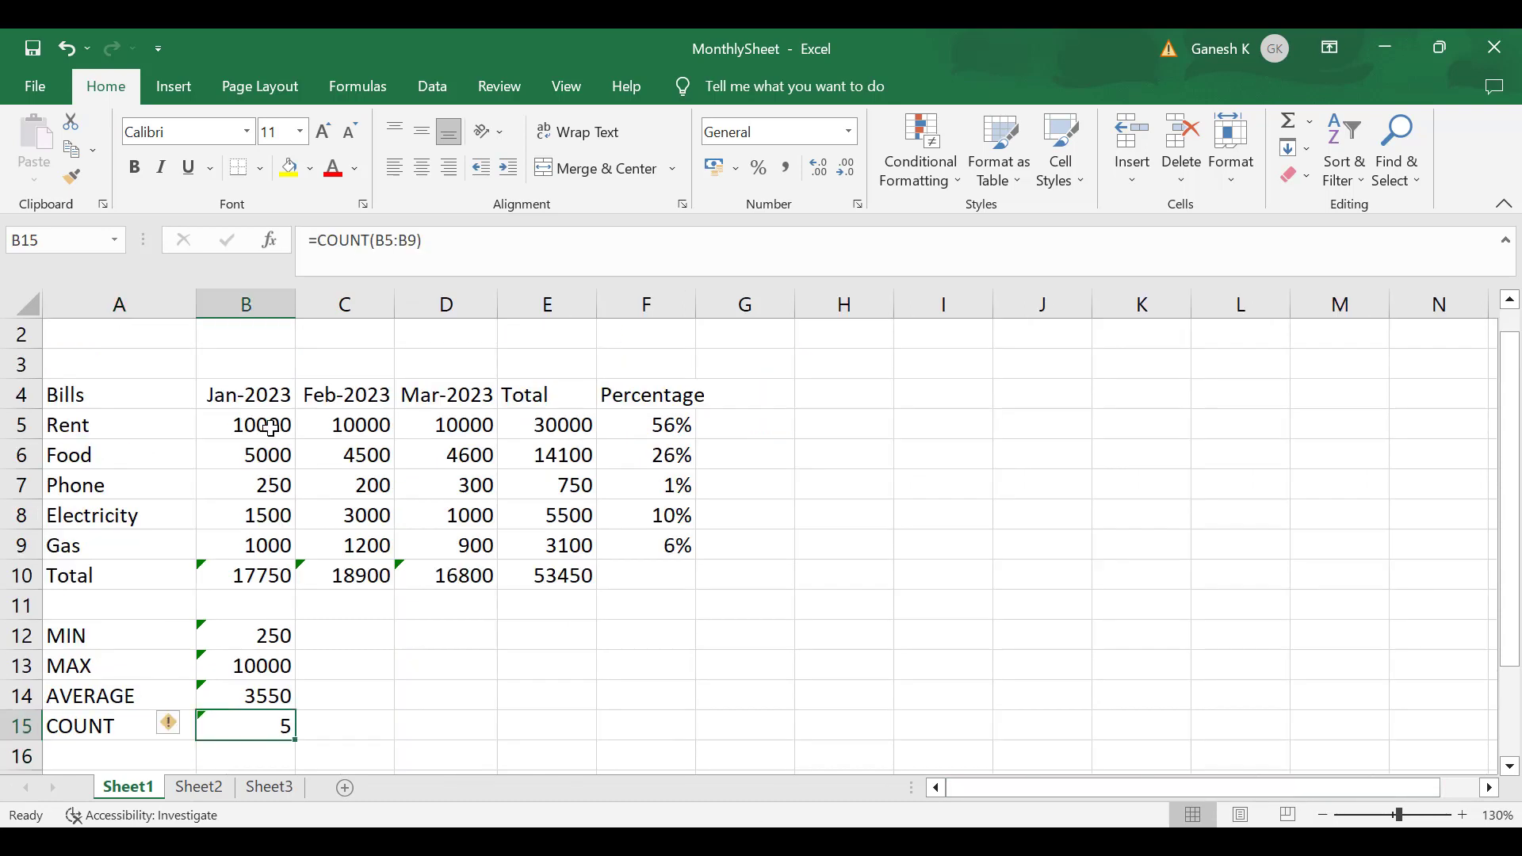
pyautogui.hotkey('ctrl', '[')
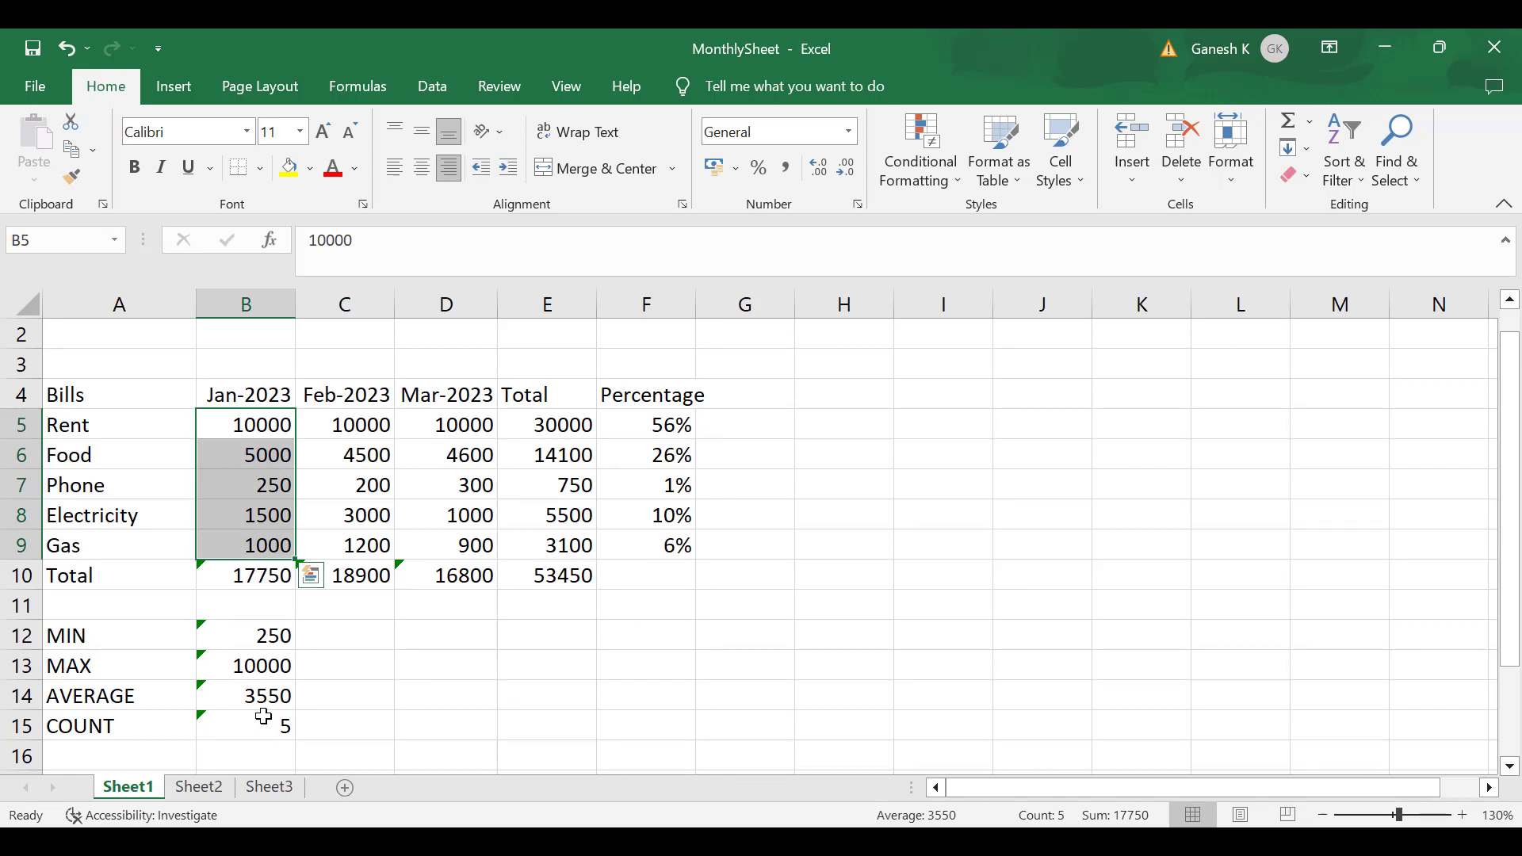
# Step: Clear the January electricity amount in B8 and check the COUNT formula's result in B15
pyautogui.click(261, 487)
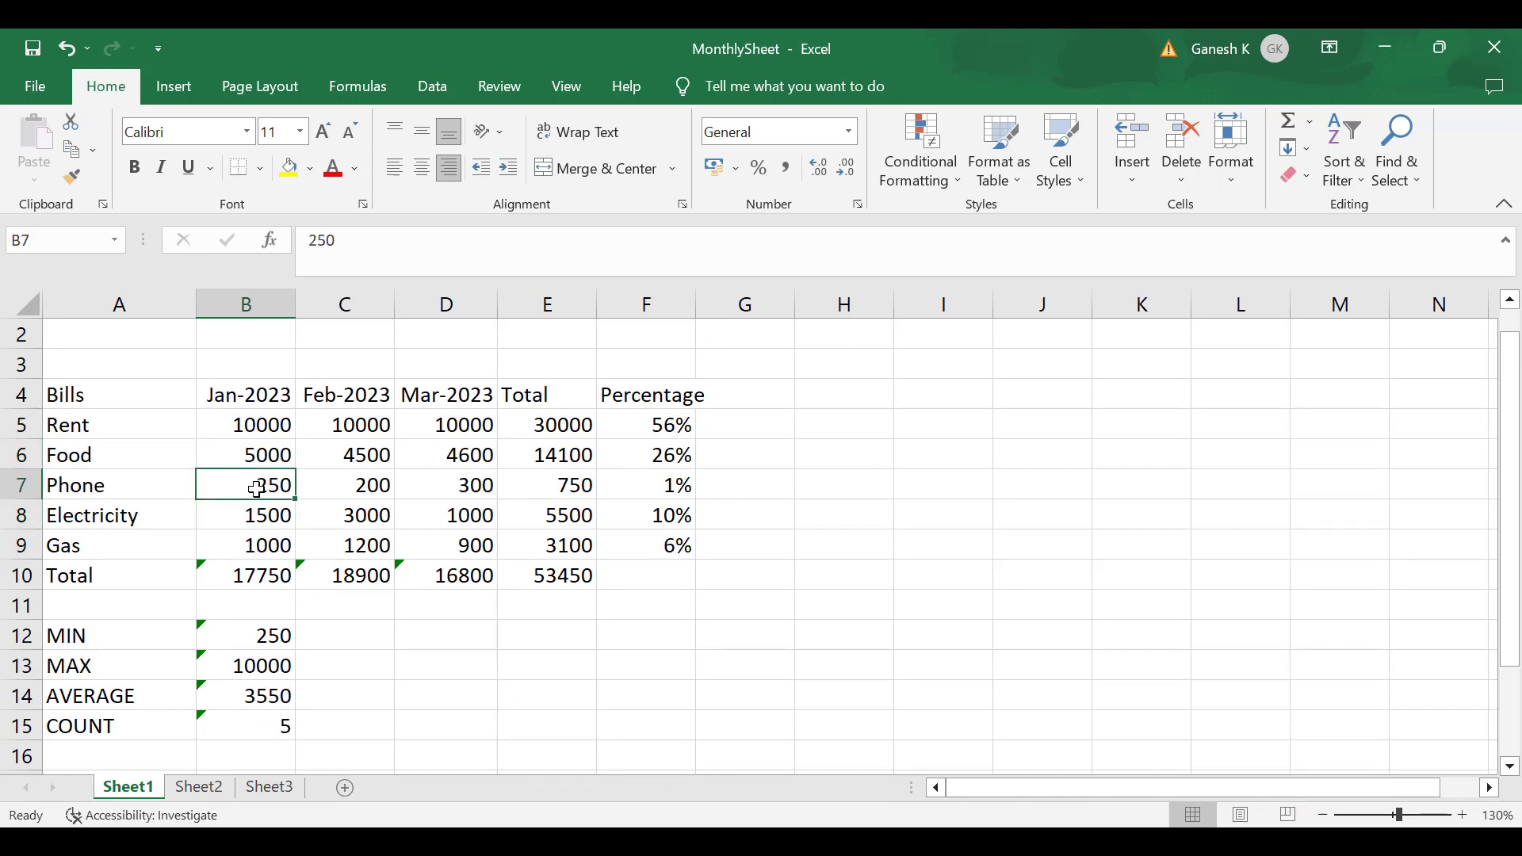
pyautogui.click(258, 522)
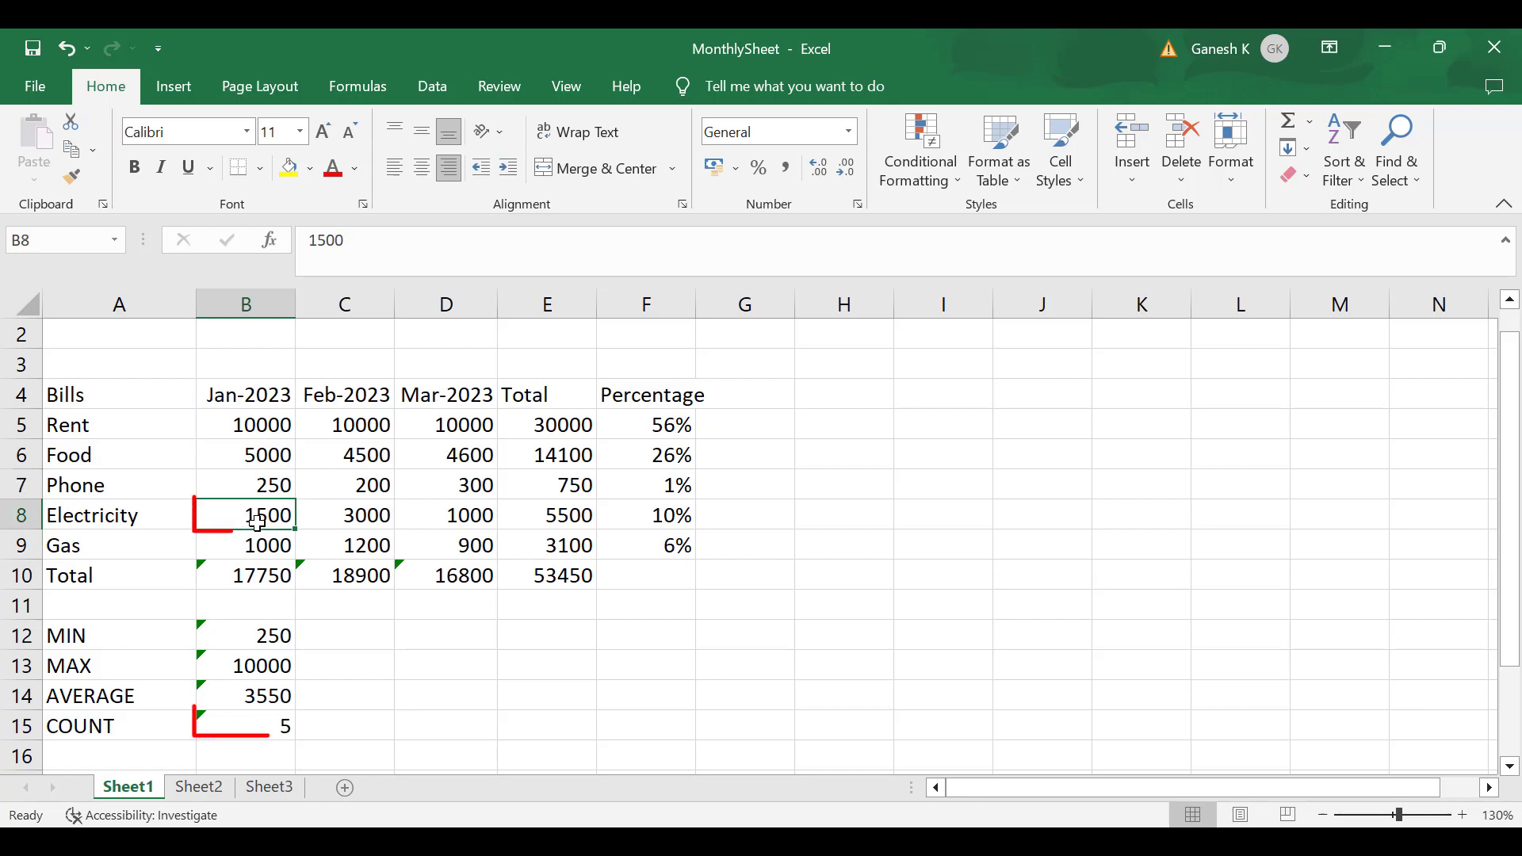
pyautogui.press('Delete')
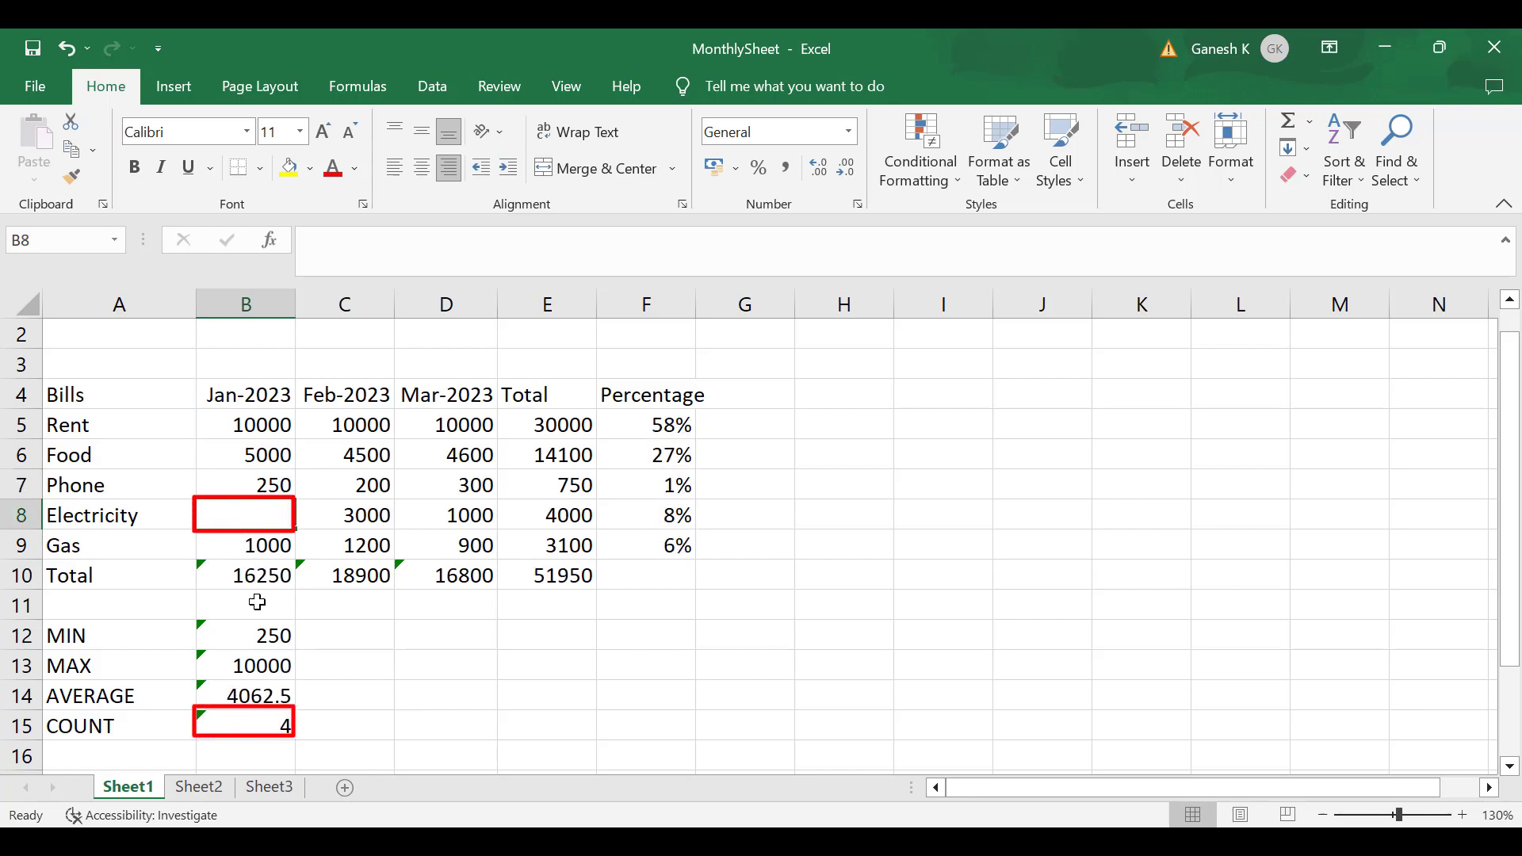
pyautogui.click(264, 726)
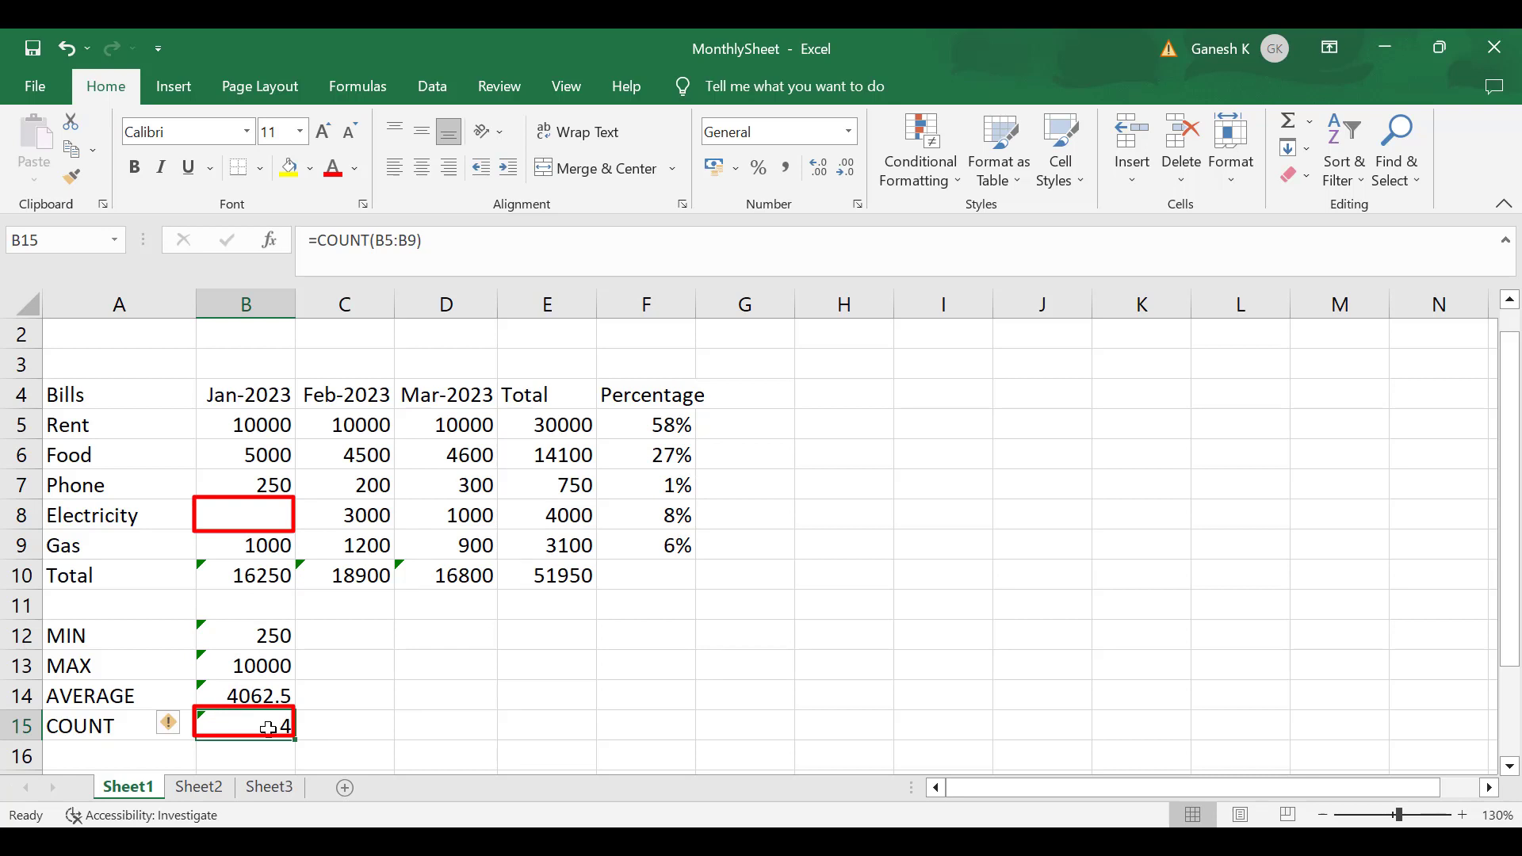
# Step: Enter the word TEXT in the January electricity cell B8 to test how COUNT treats text
pyautogui.click(249, 512)
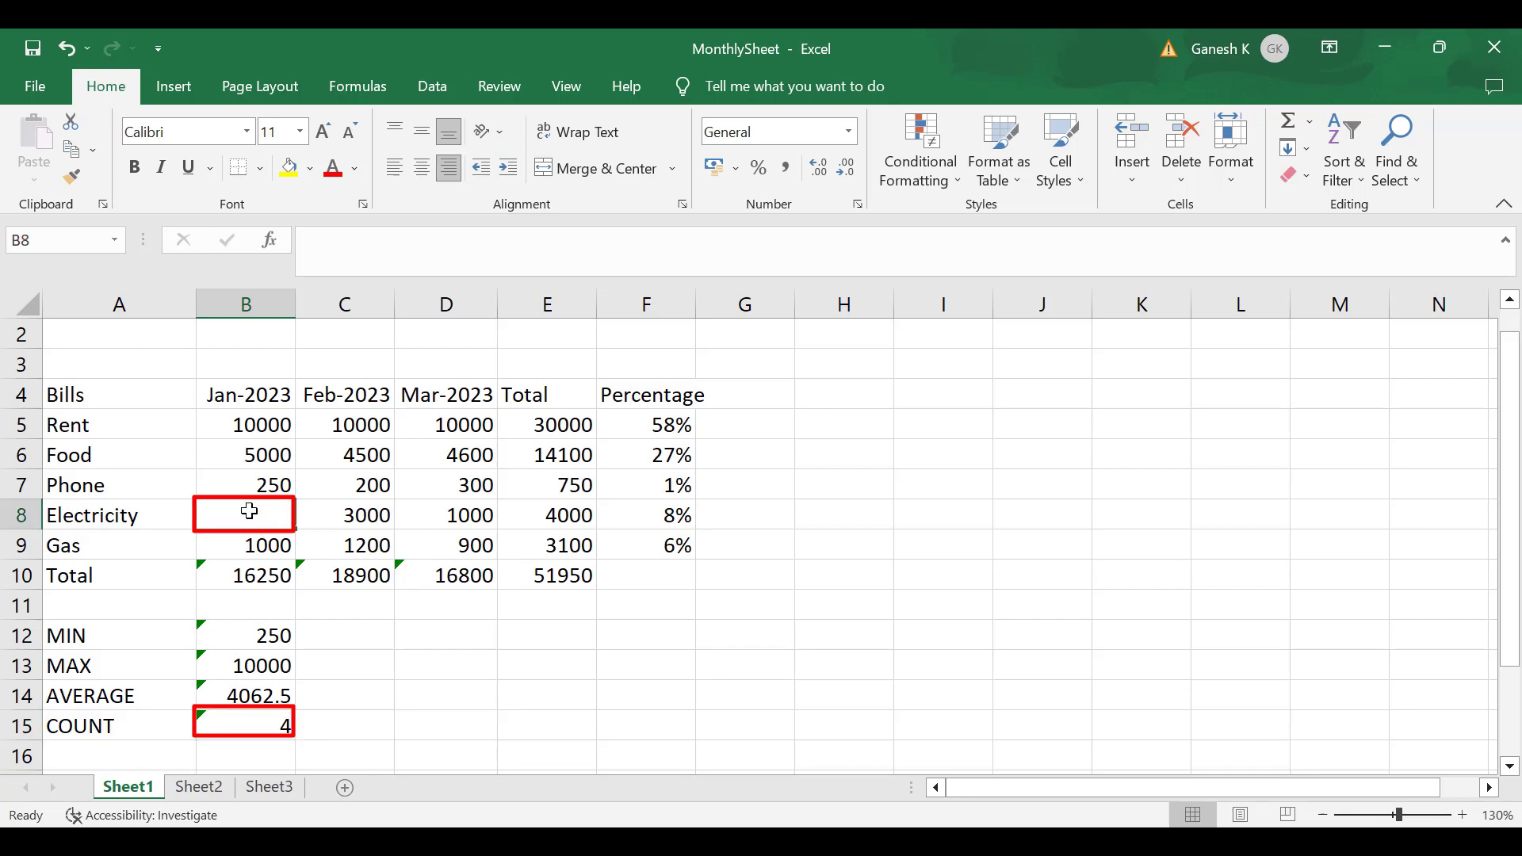
pyautogui.write('TEXT')
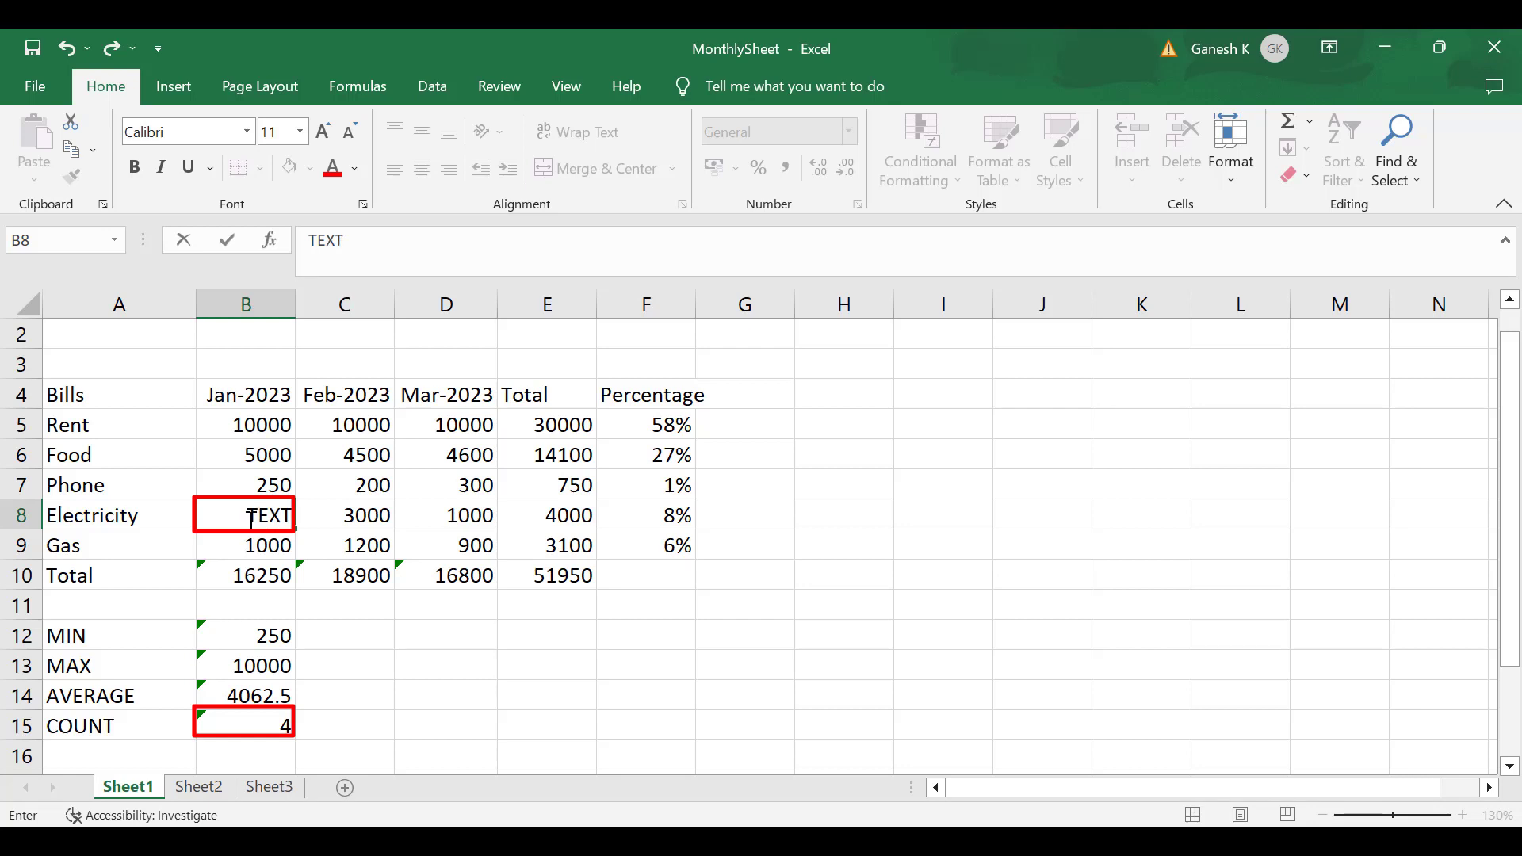
pyautogui.click(259, 547)
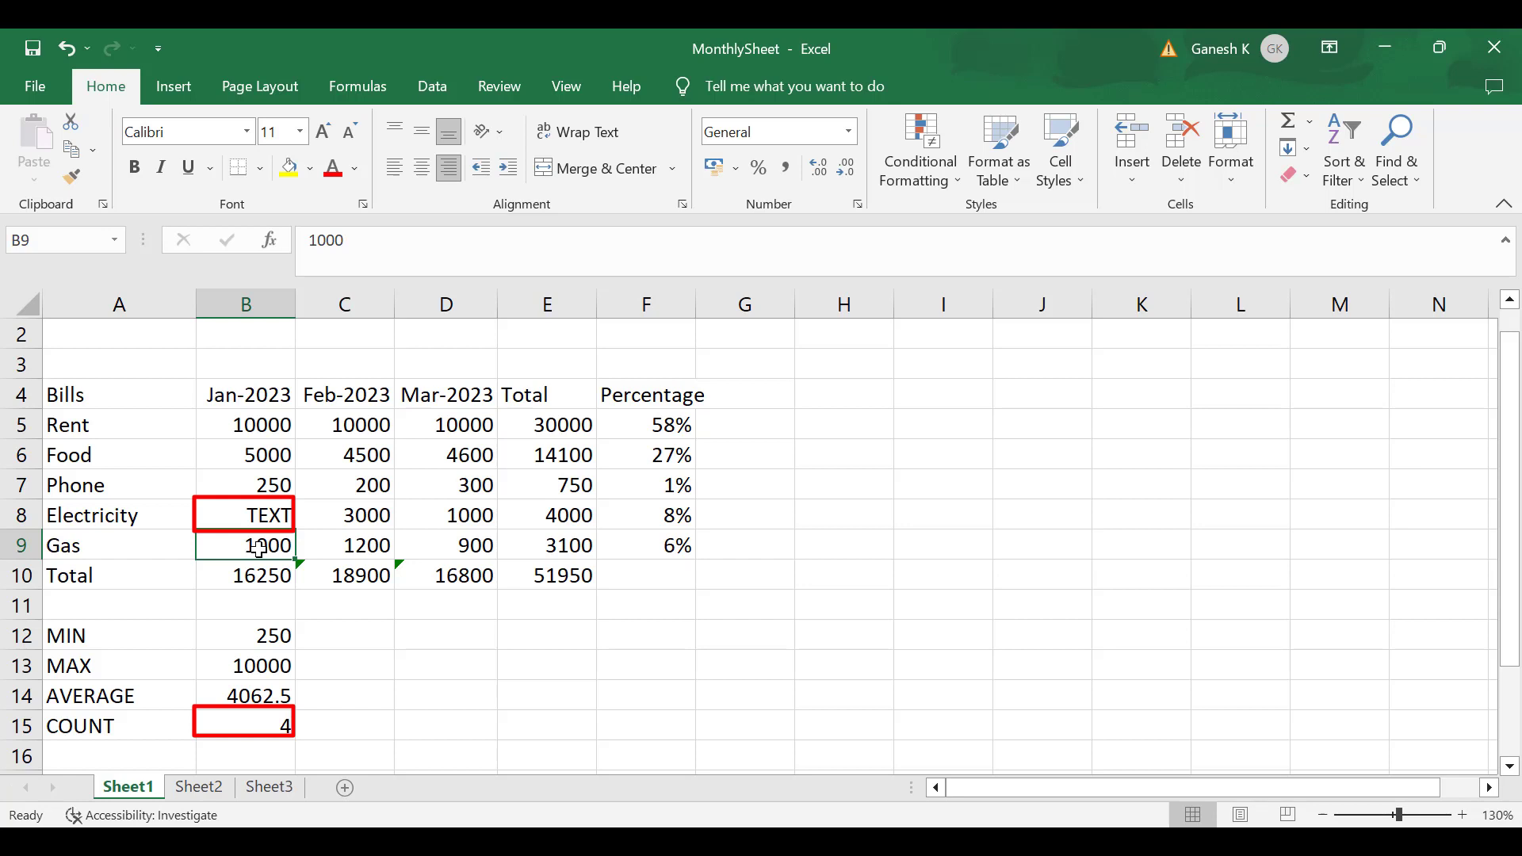
# Step: Set the January electricity amount in B8 to 1200
pyautogui.click(262, 517)
pyautogui.write('12')
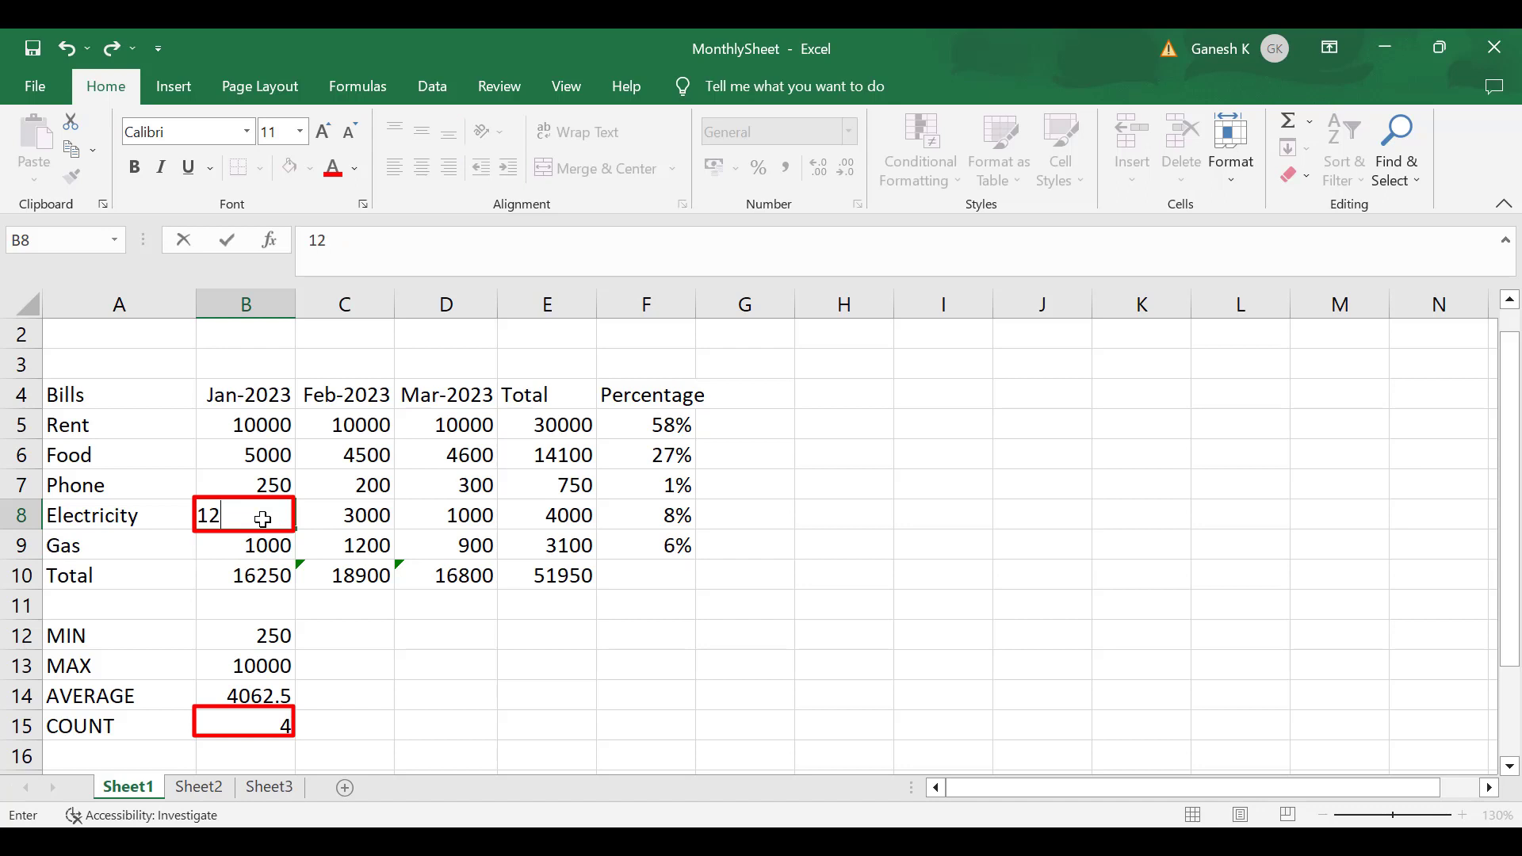
pyautogui.write('00')
pyautogui.press('Return')
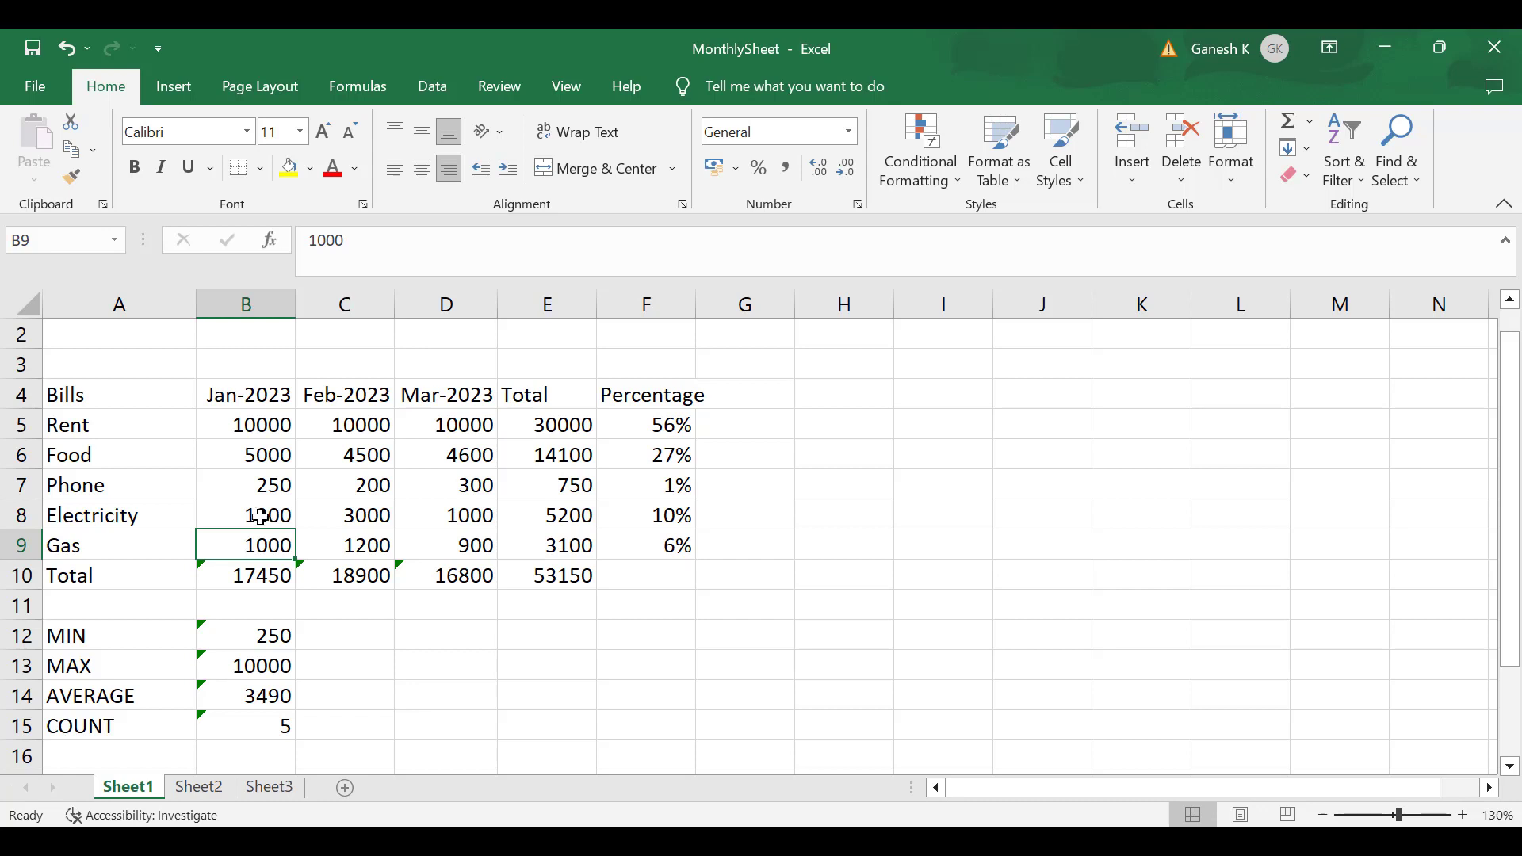
# Step: Clear the monthly totals in B10:E10 and the bill totals in E5:E9
pyautogui.moveTo(228, 574); pyautogui.dragTo(532, 575)
pyautogui.press('Delete')
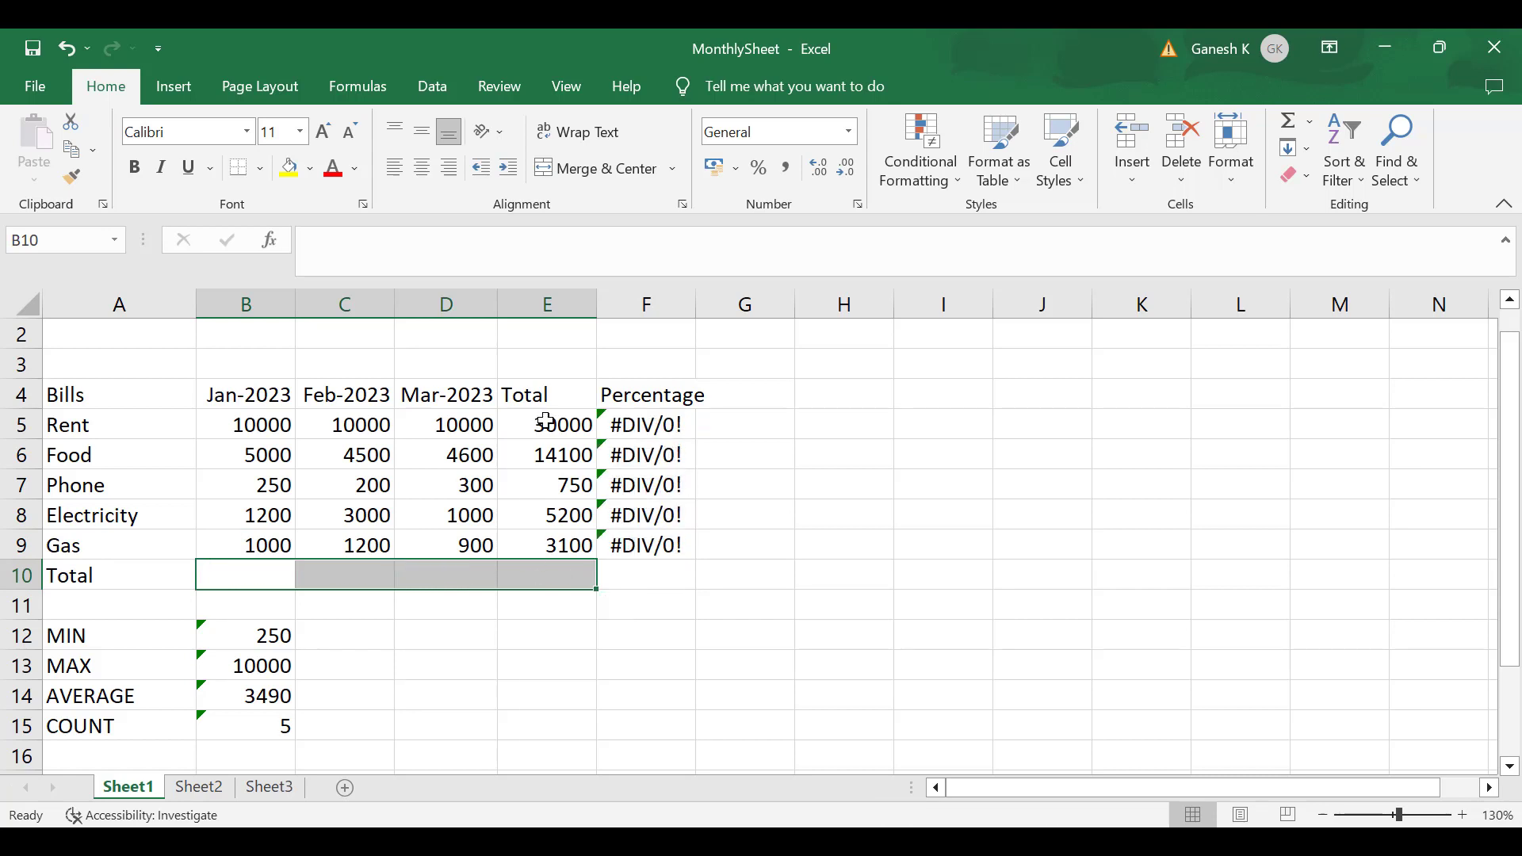
pyautogui.moveTo(547, 421); pyautogui.dragTo(551, 544)
pyautogui.press('Delete')
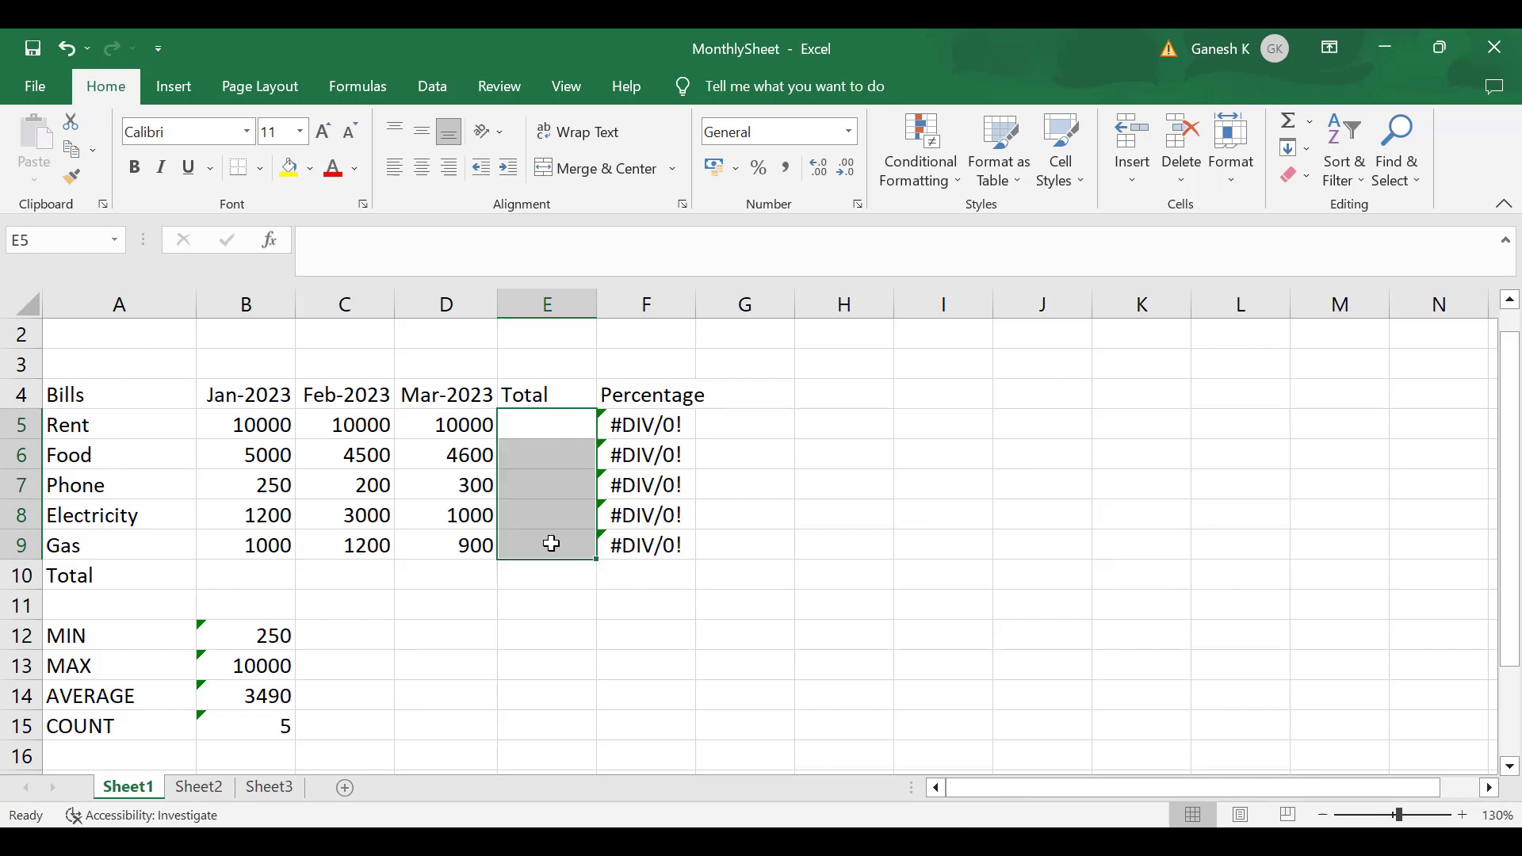
# Step: Total the January bills in B10 with AutoSum, using =SUM(B5:B9)
pyautogui.click(264, 566)
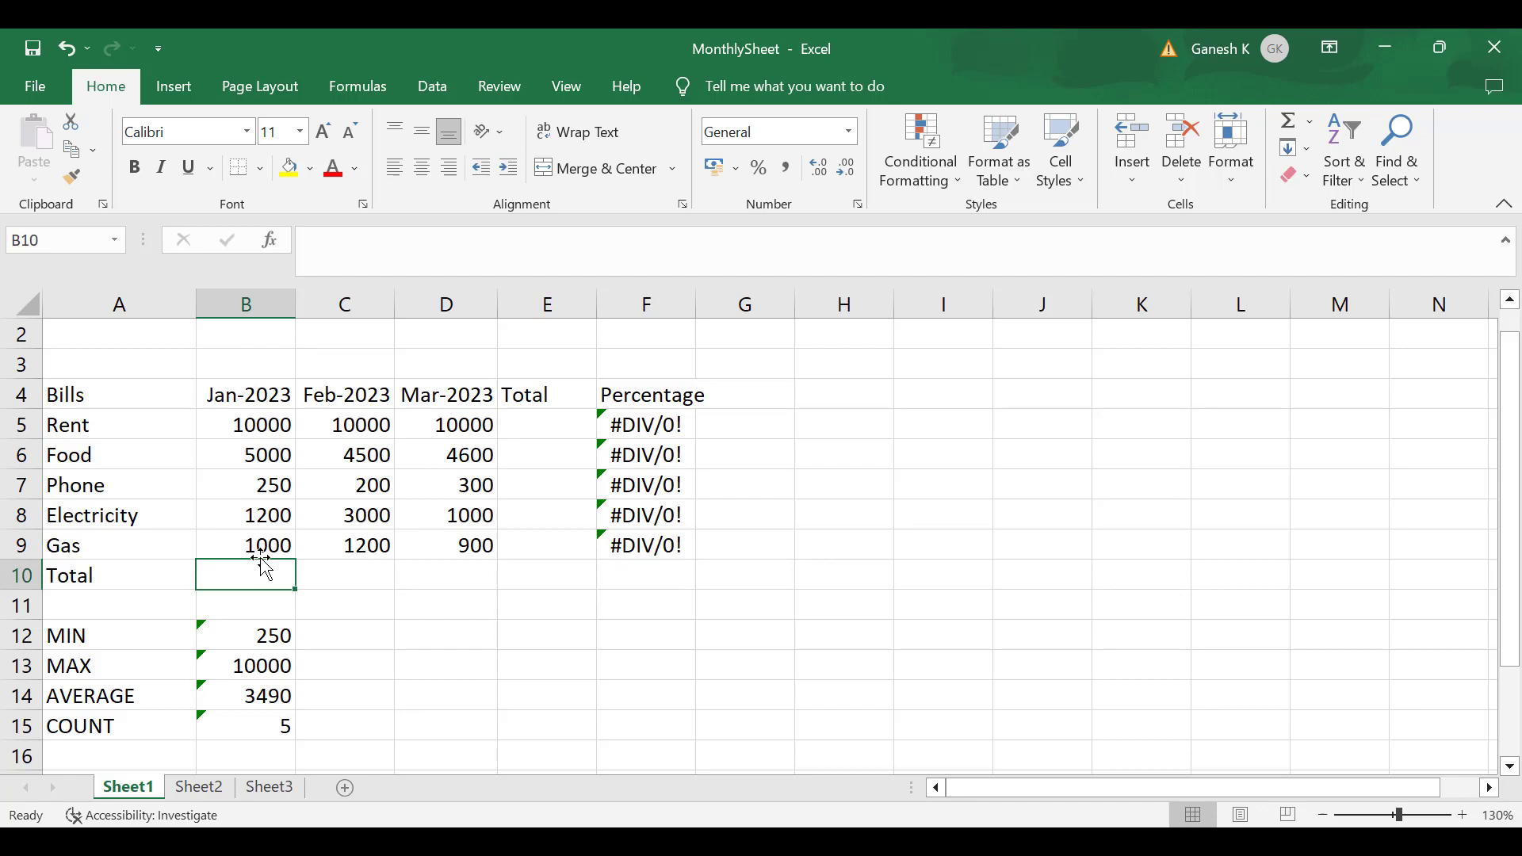
pyautogui.click(367, 89)
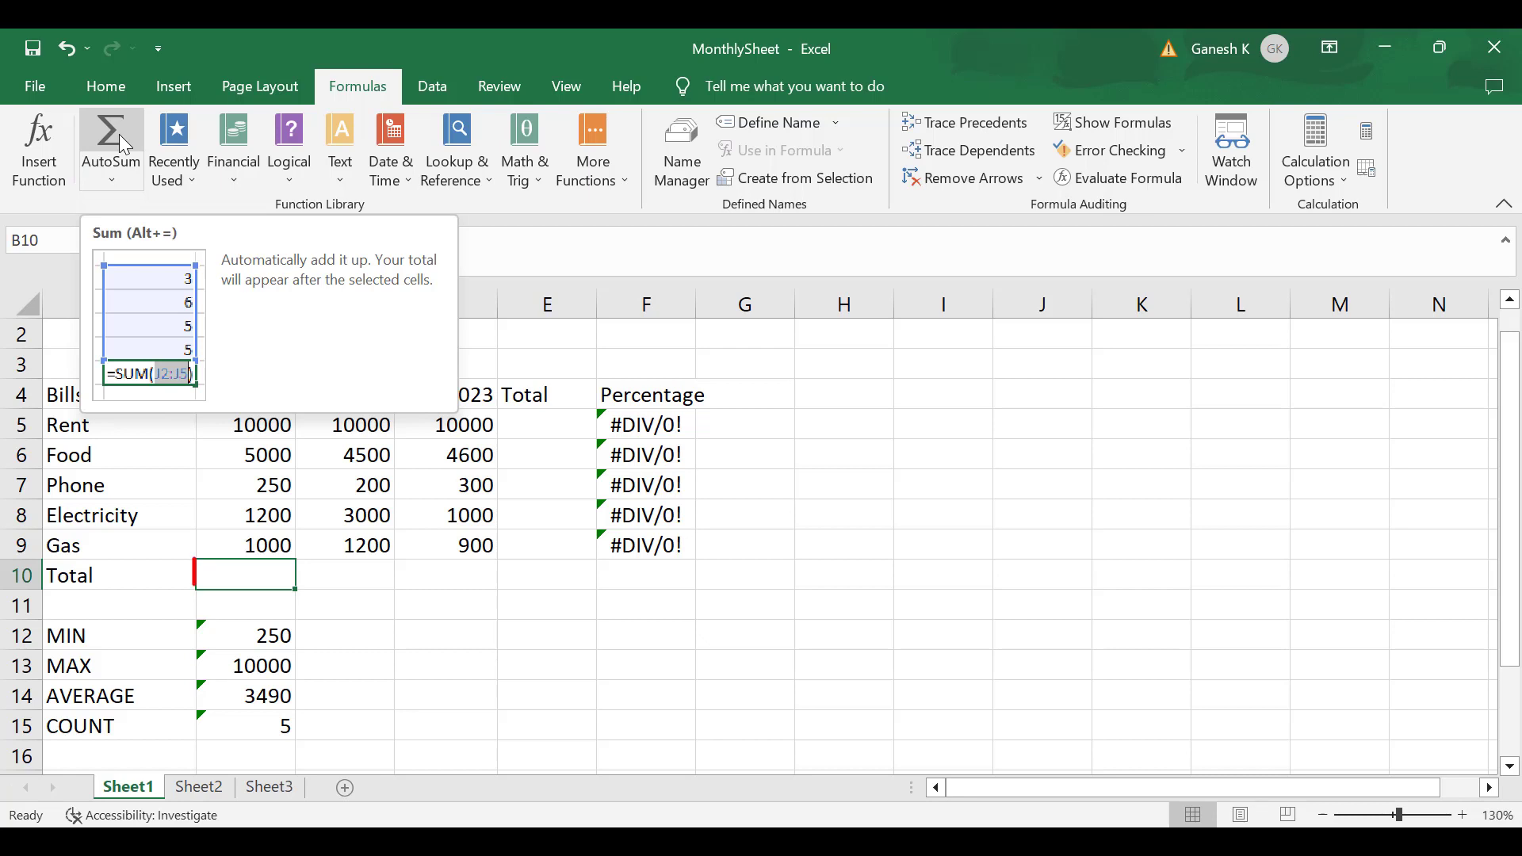
pyautogui.click(119, 134)
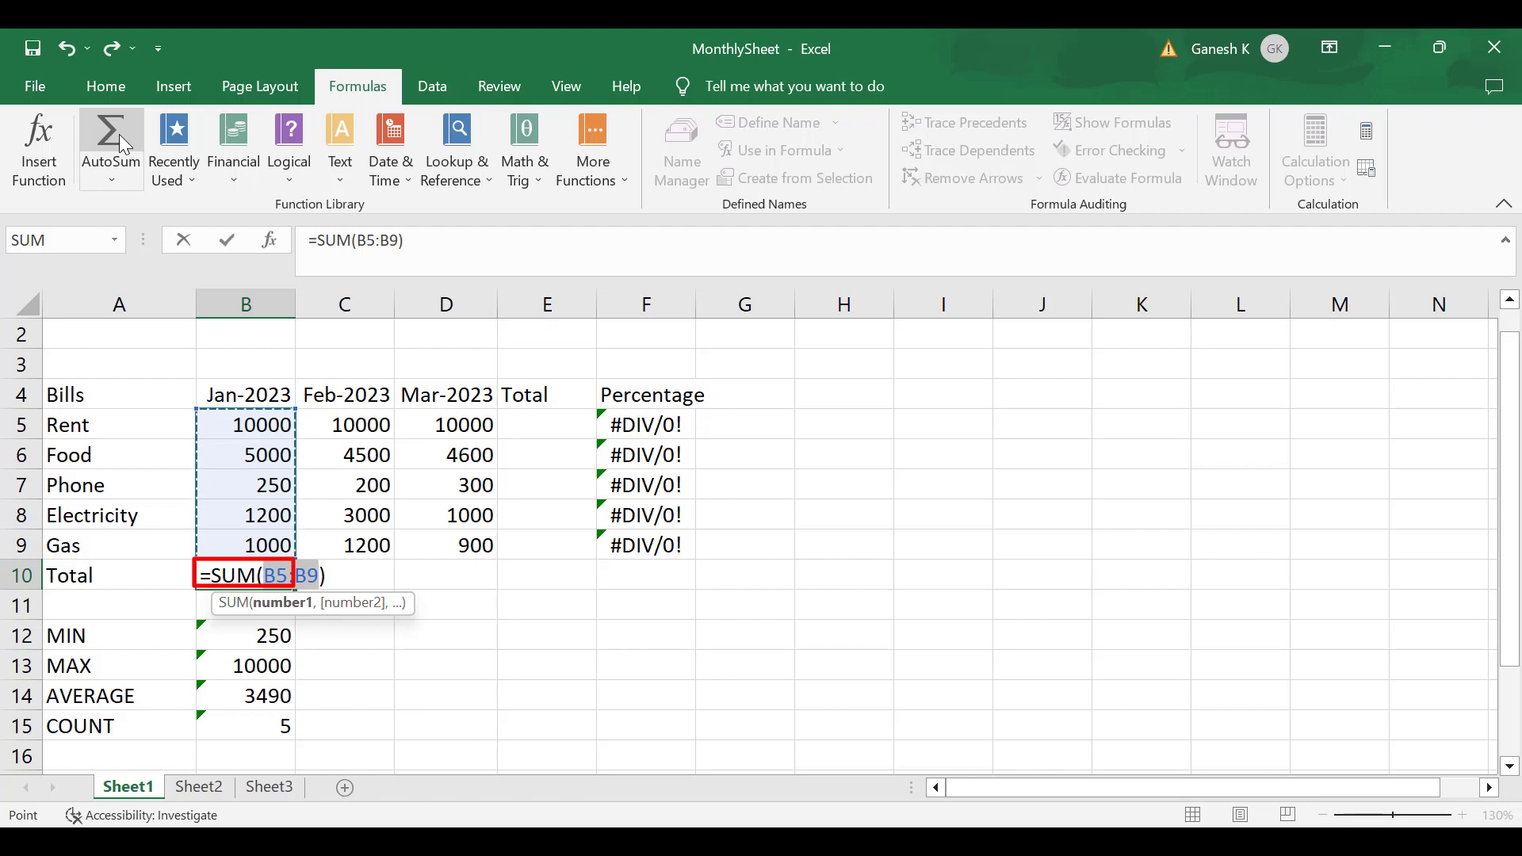
pyautogui.press('Return')
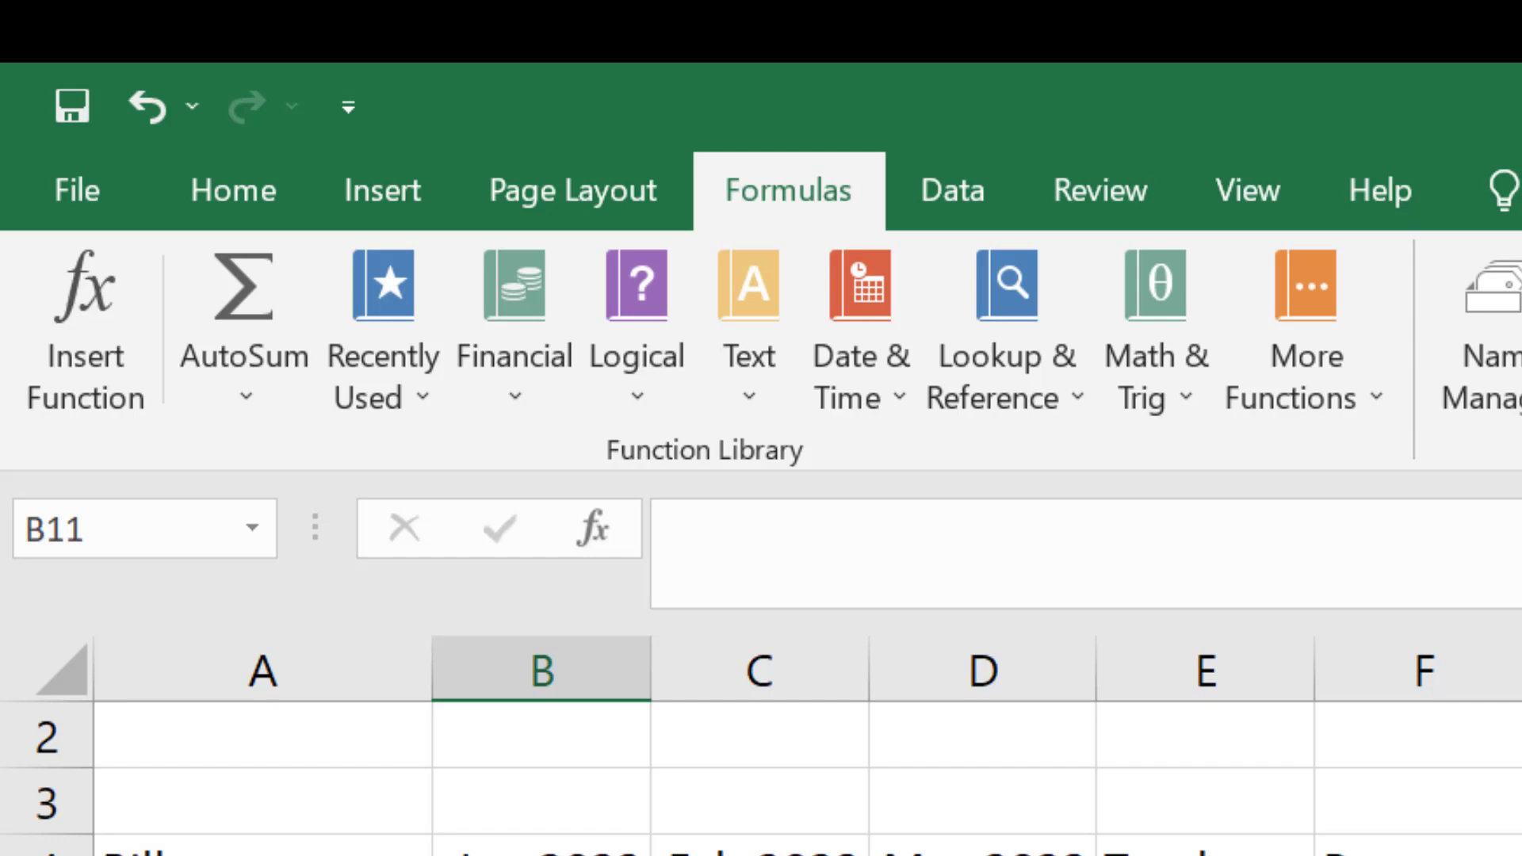
# Step: Add AutoSum to the Quick Access Toolbar and use it to total the February bills in C10 with =SUM(C5:C9)
pyautogui.rightClick(242, 261)
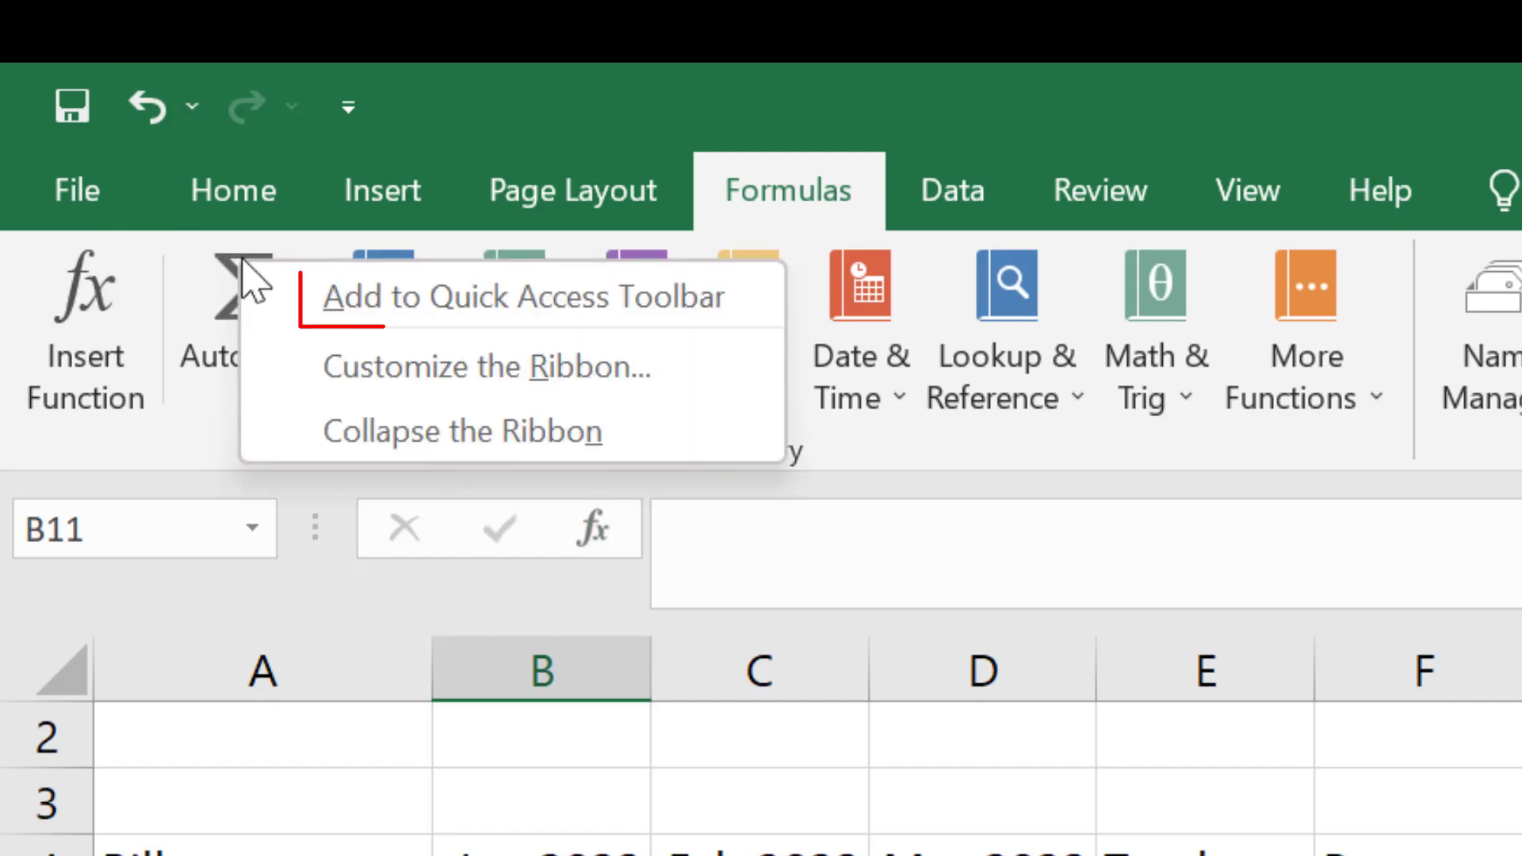
pyautogui.click(321, 301)
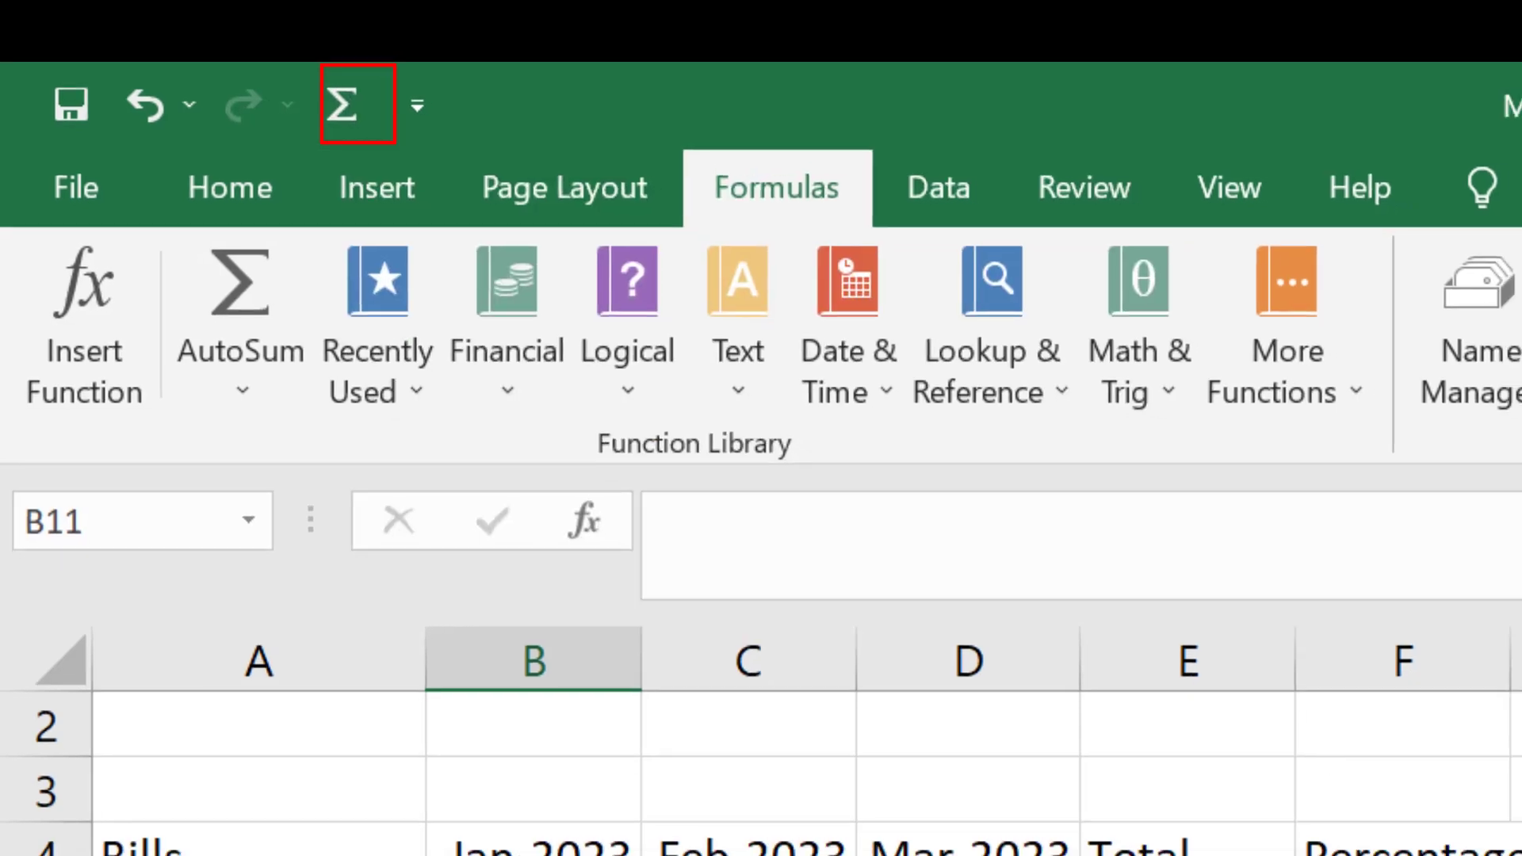
pyautogui.click(460, 738)
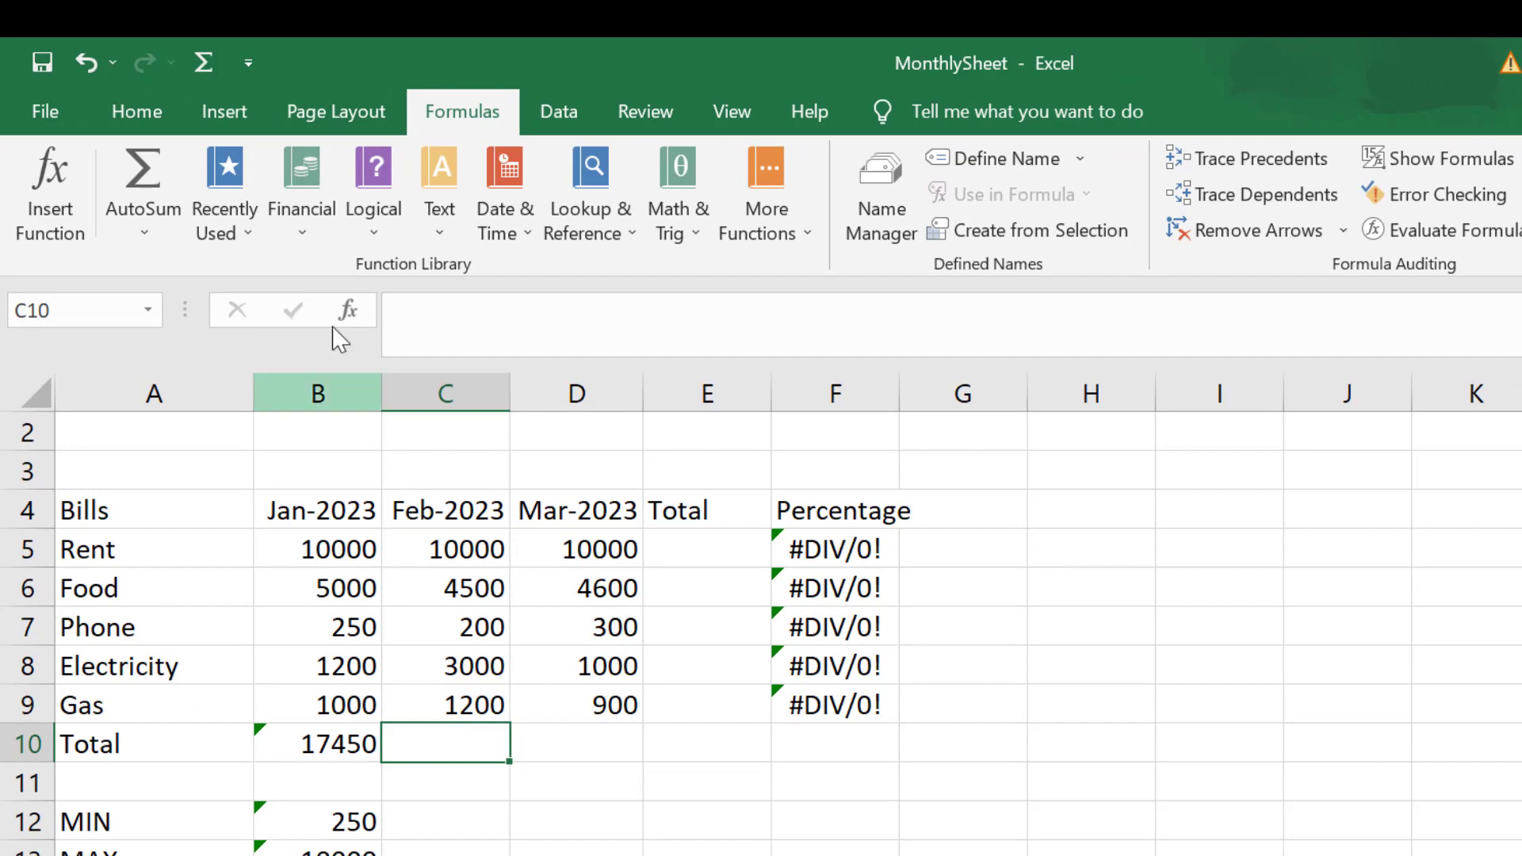
pyautogui.click(207, 62)
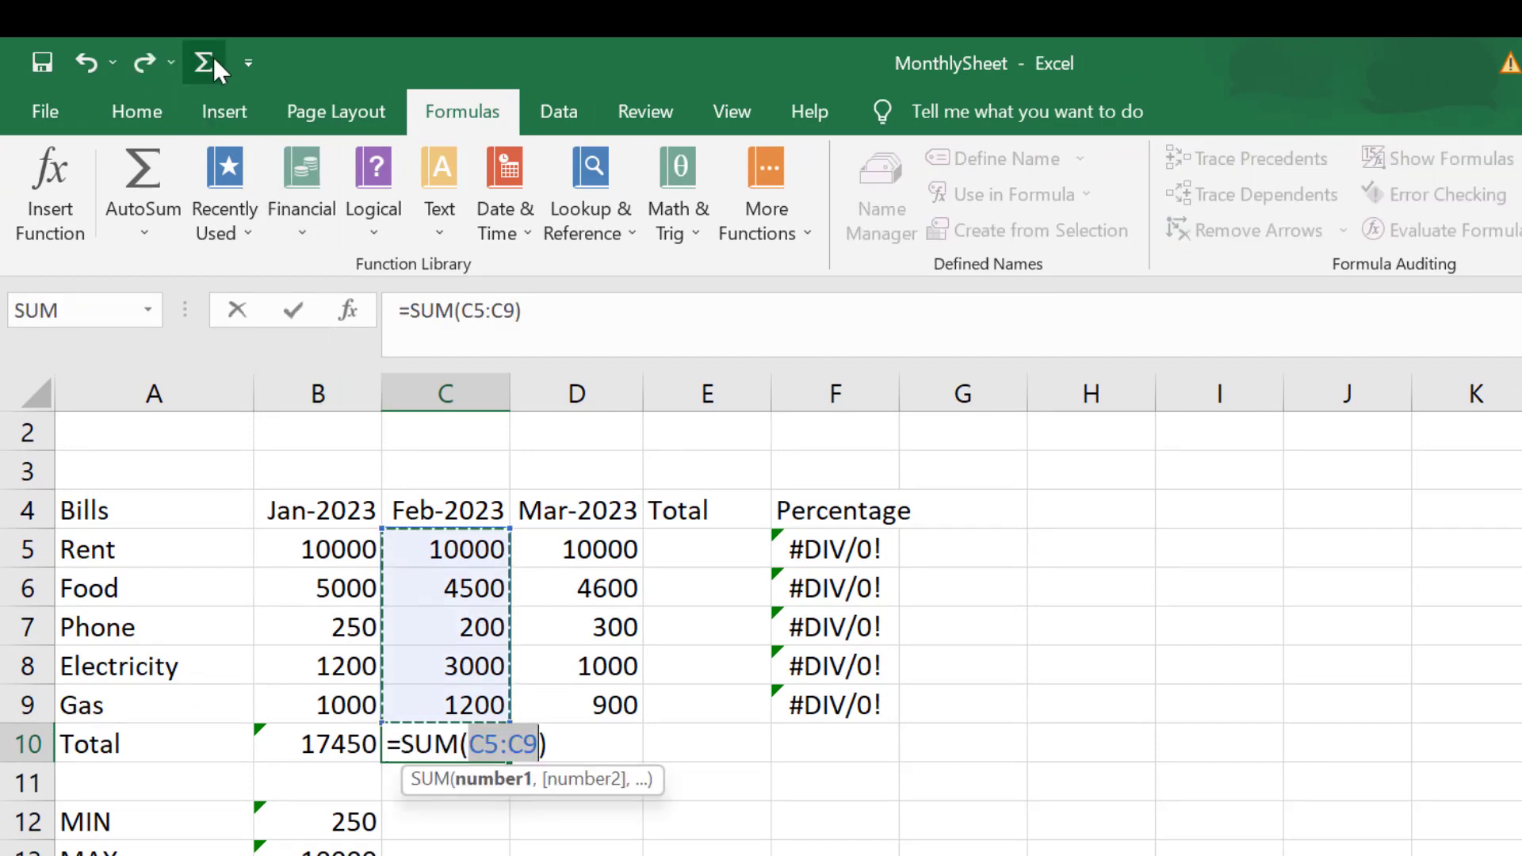
pyautogui.press('Return')
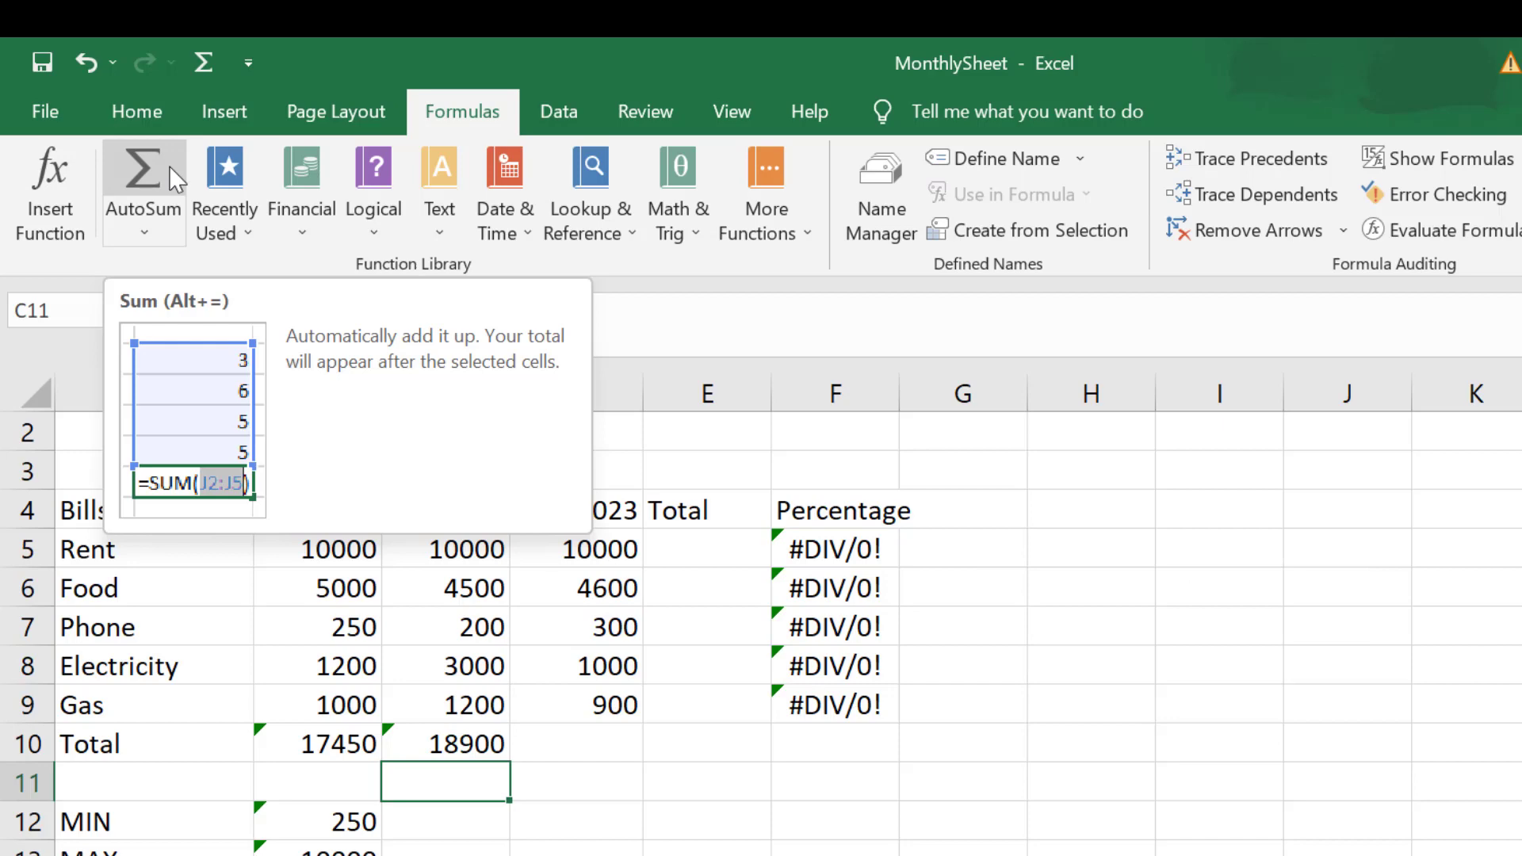
# Step: Total the March bills in D10 with AutoSum, using =SUM(D5:D9)
pyautogui.click(599, 748)
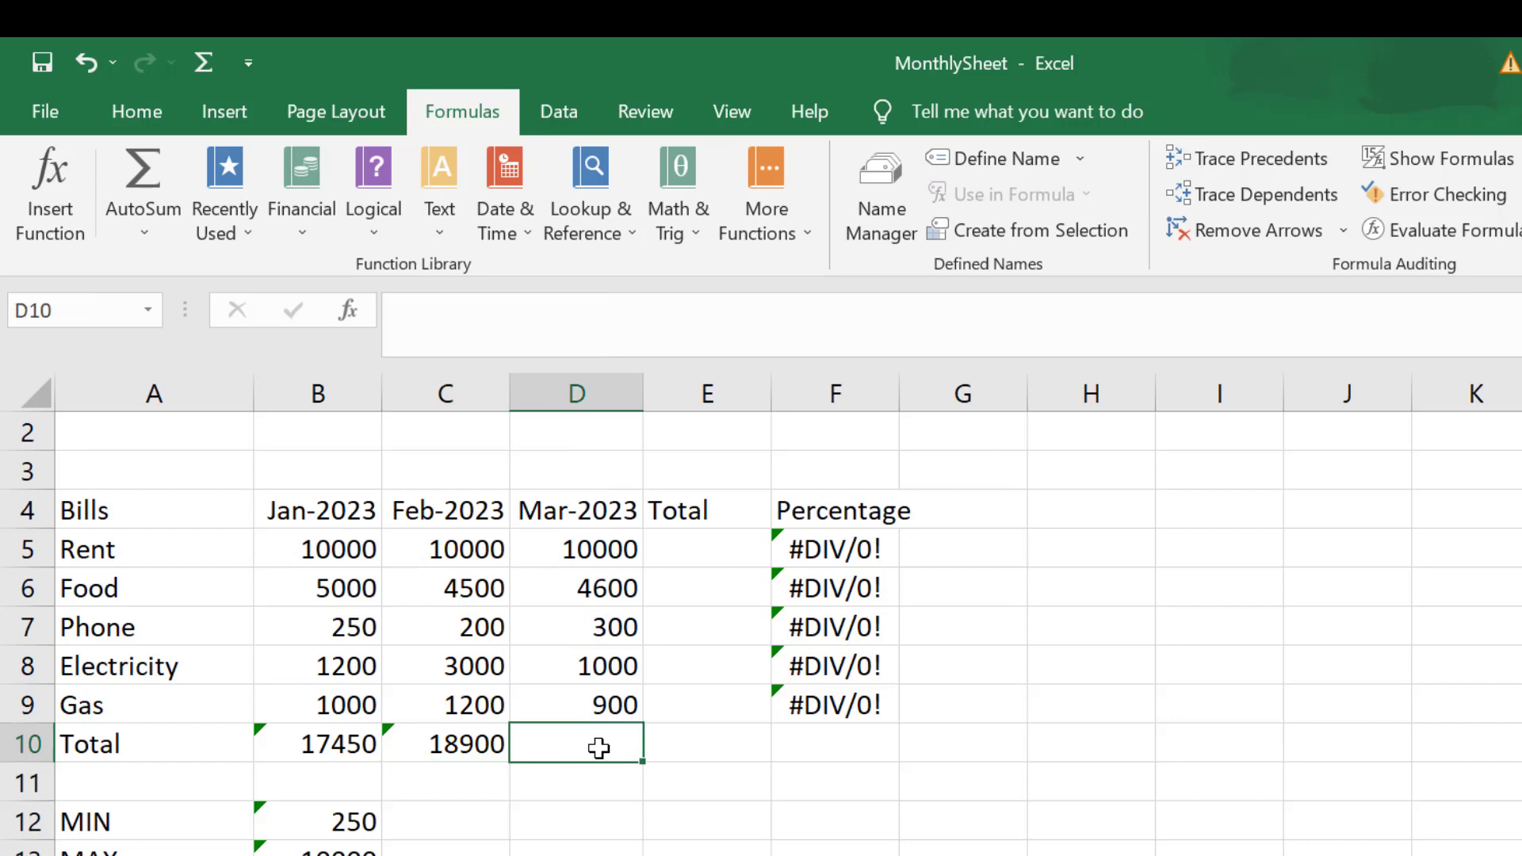
pyautogui.hotkey('alt', '=')
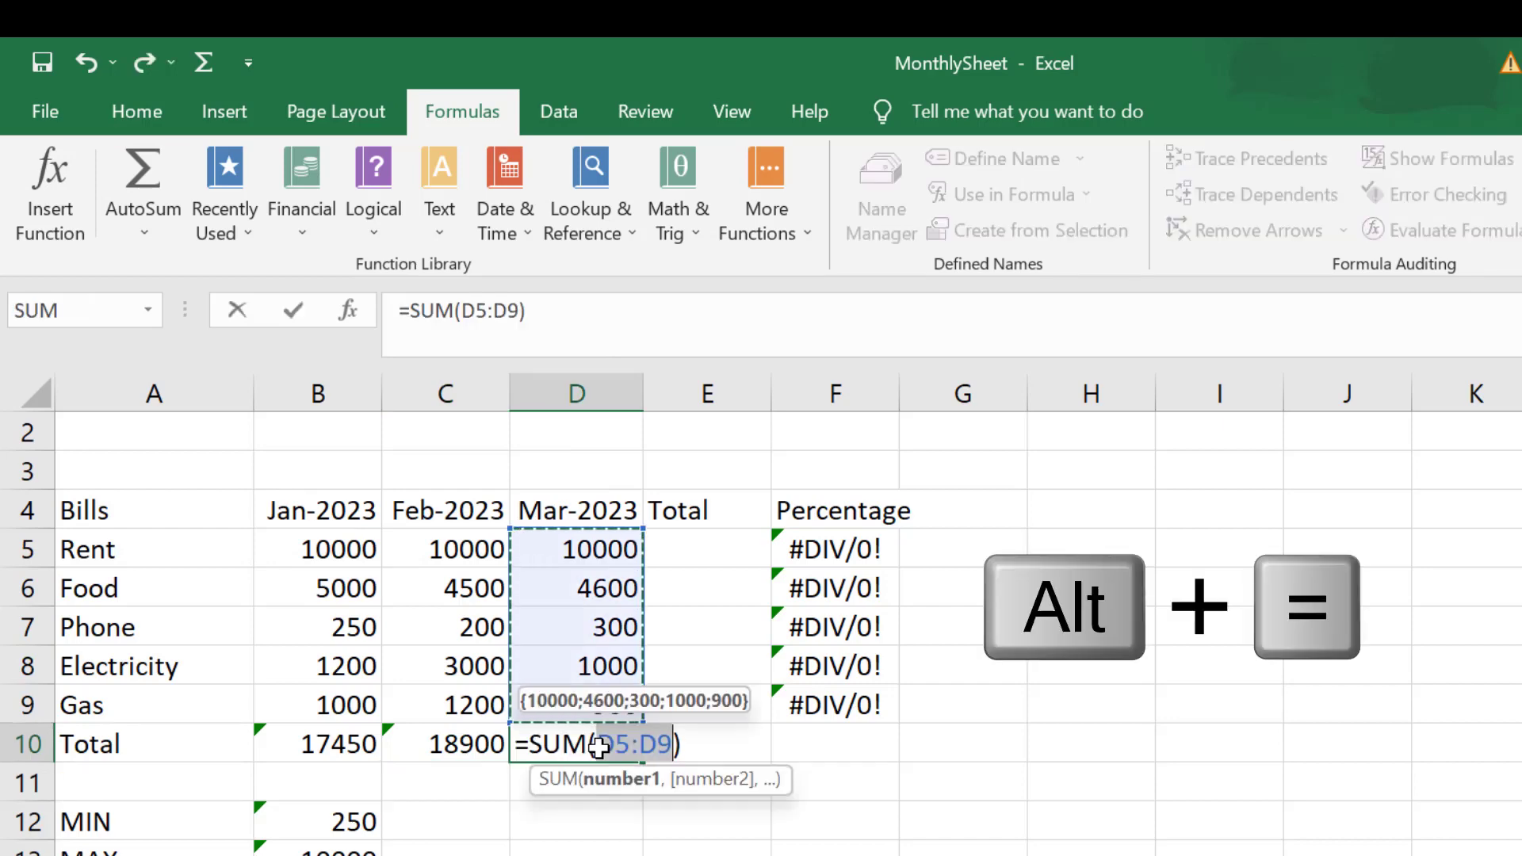
pyautogui.press('Return')
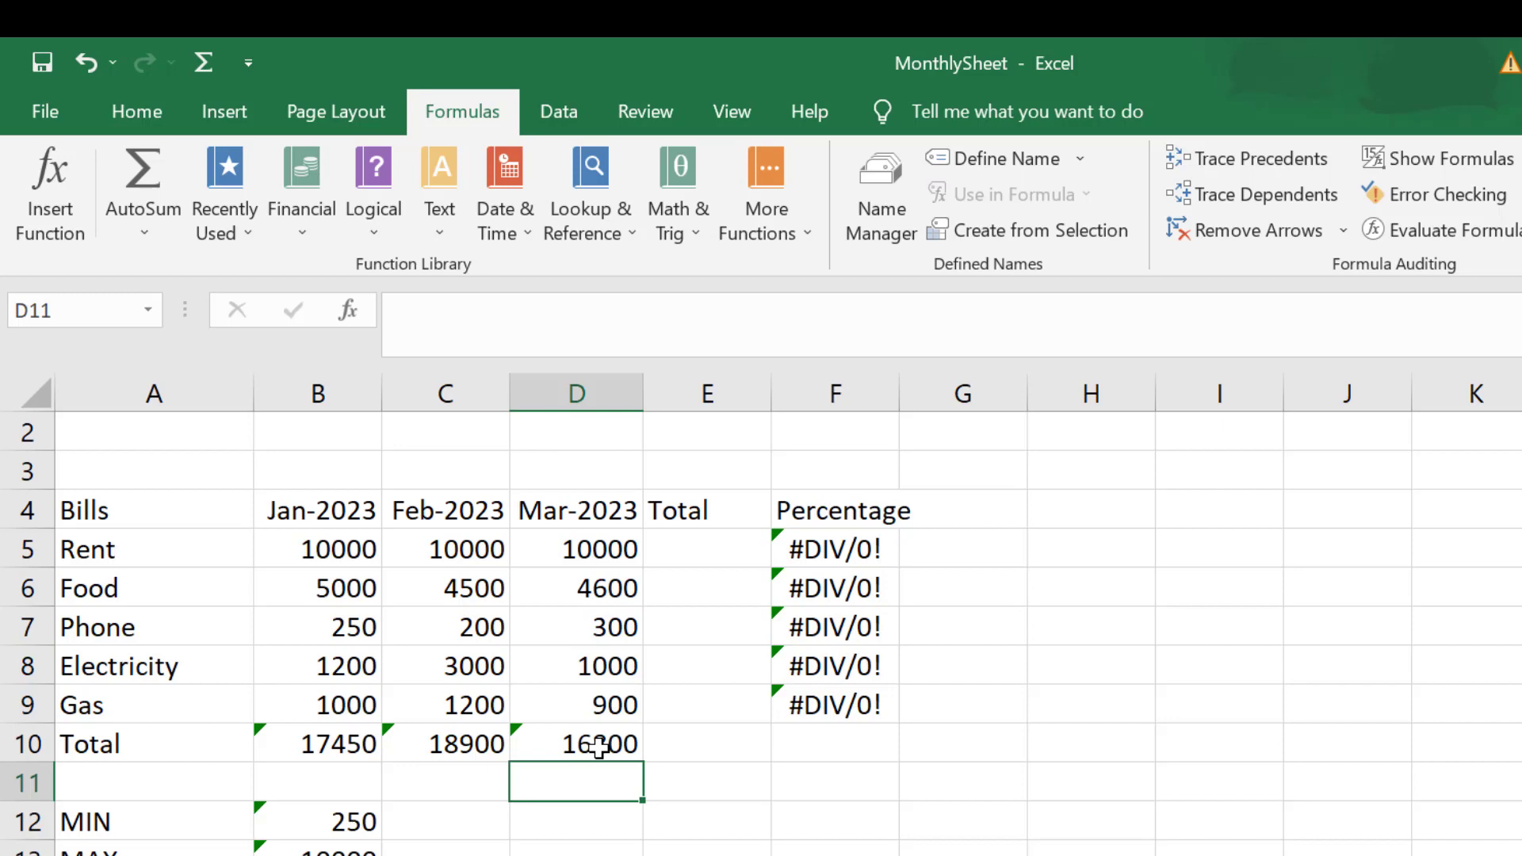
# Step: Use AutoSum to total the three months of Rent in E5 and of Food in E6
pyautogui.click(700, 550)
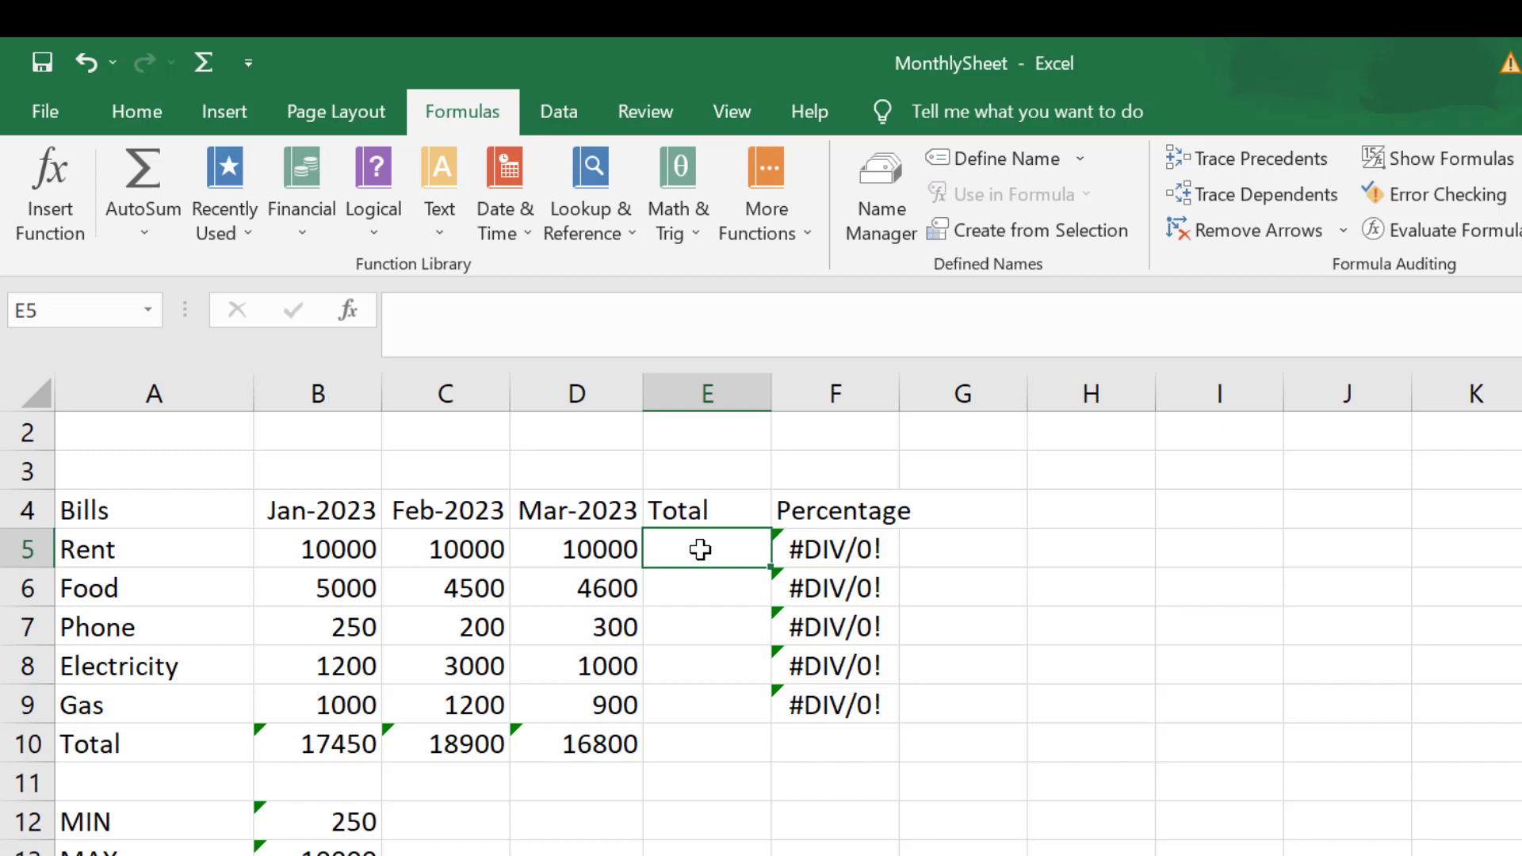
pyautogui.click(210, 67)
pyautogui.press('Return')
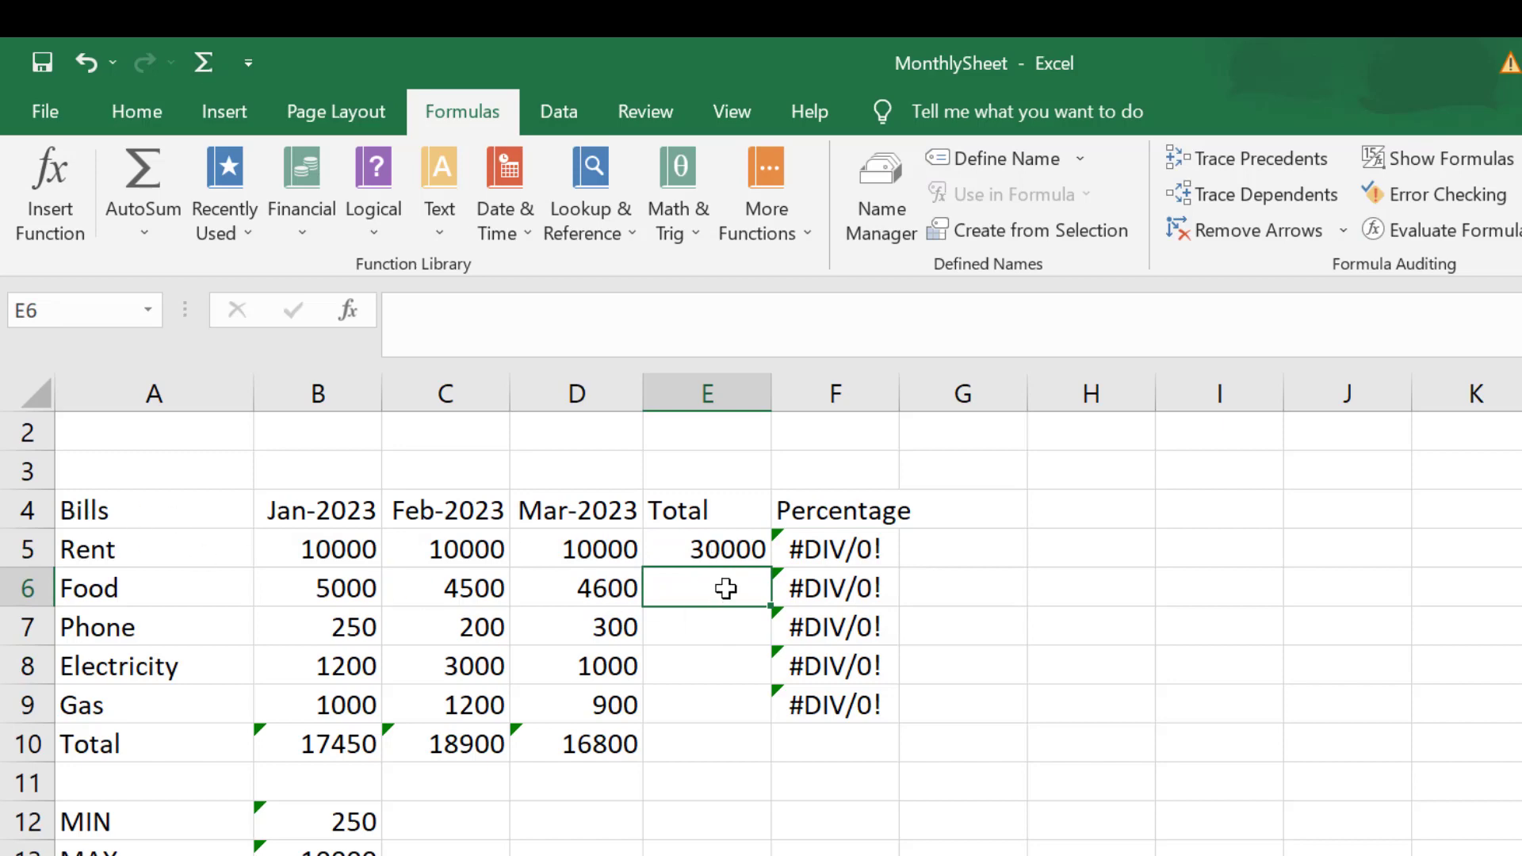
pyautogui.click(204, 64)
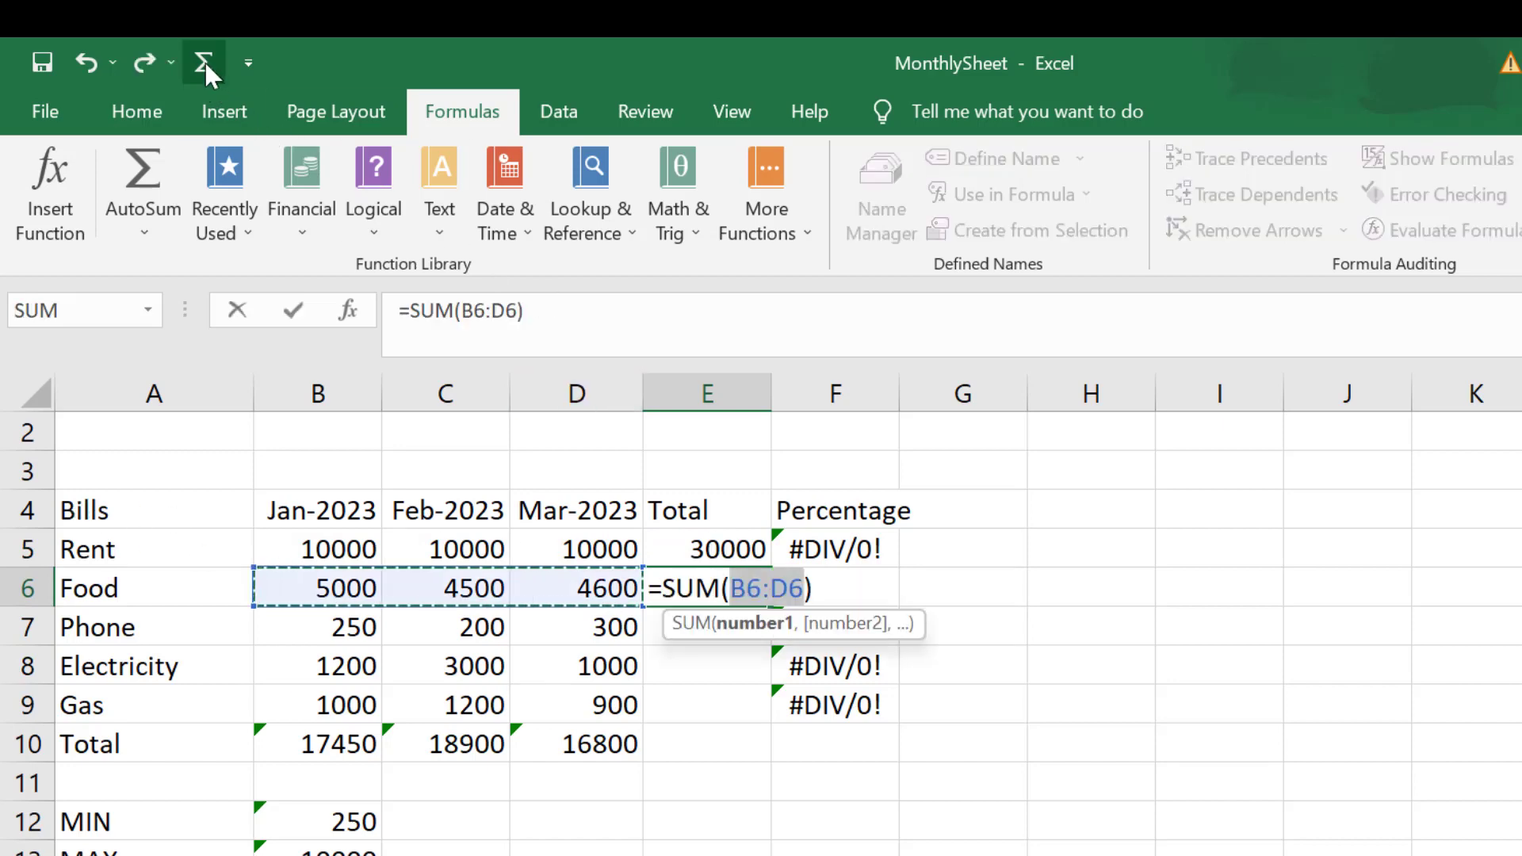
pyautogui.press('Return')
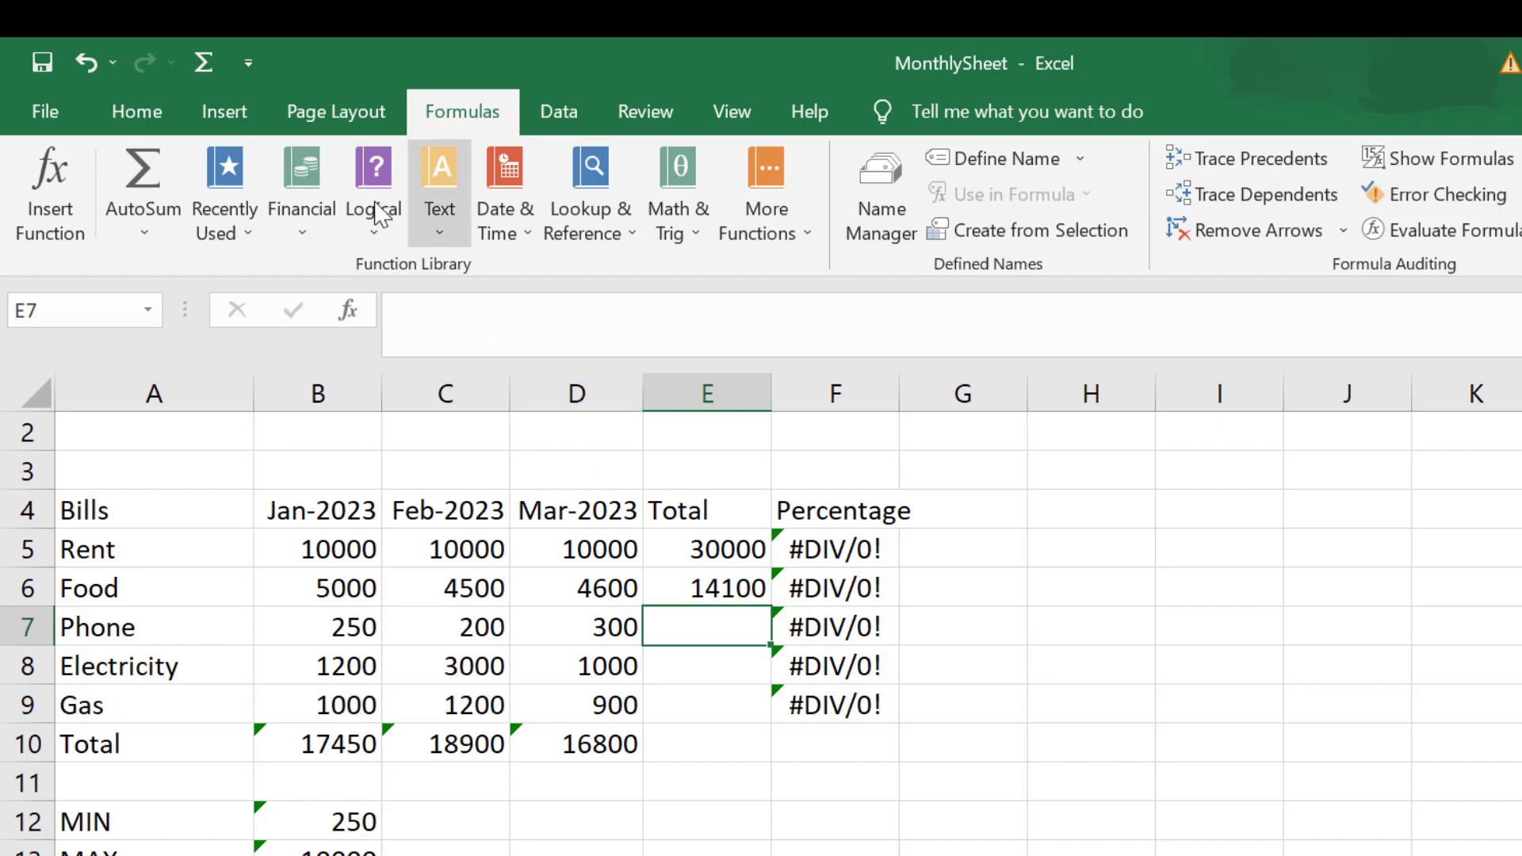
# Step: AutoSum the Phone row in E7, correcting the summed range to B7:D7
pyautogui.click(208, 62)
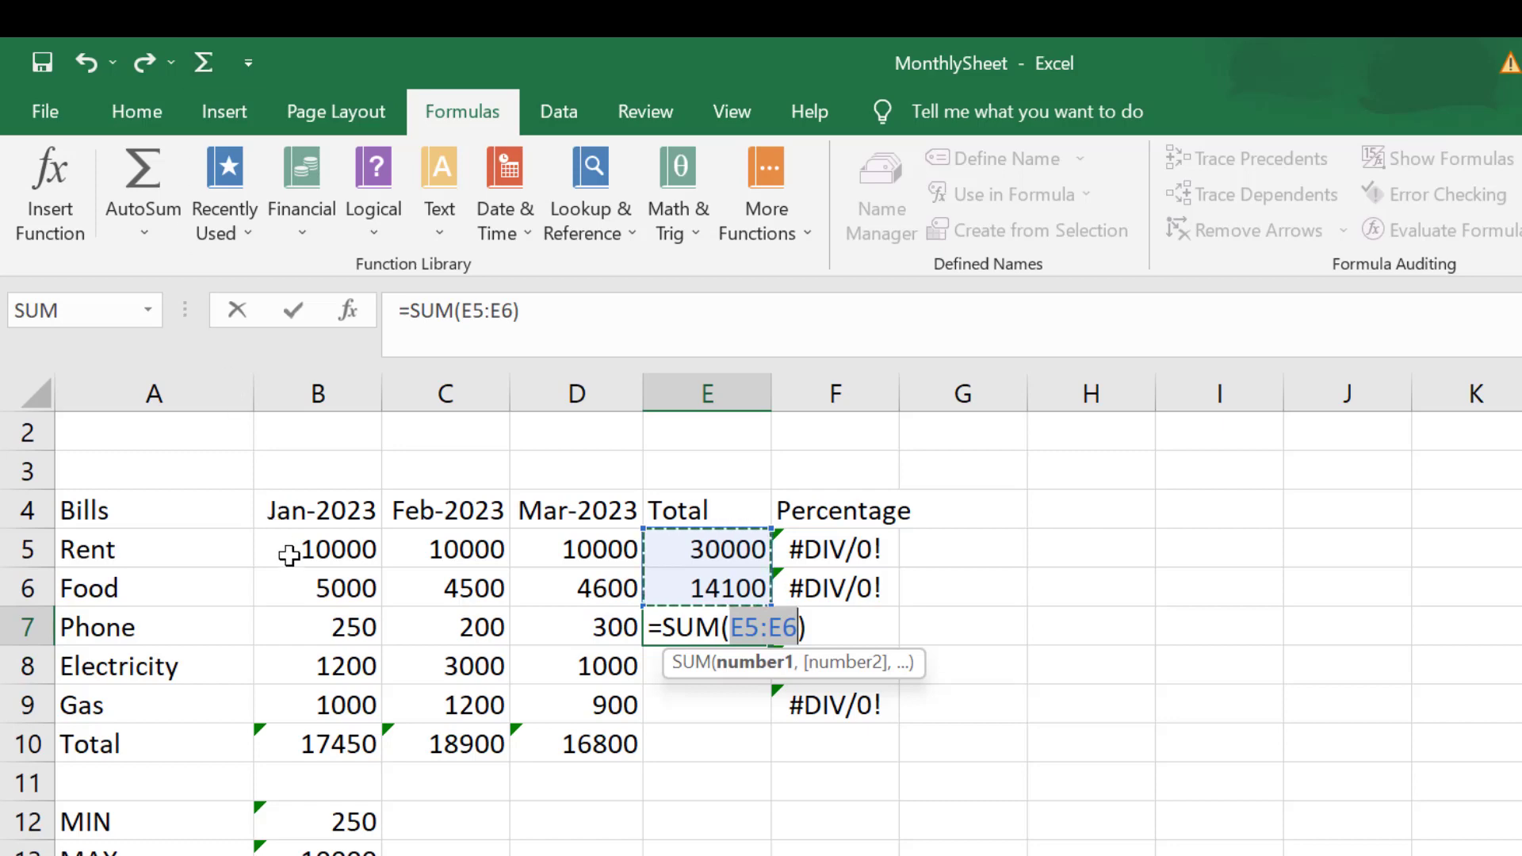
pyautogui.click(352, 627)
pyautogui.moveTo(379, 624); pyautogui.dragTo(627, 620)
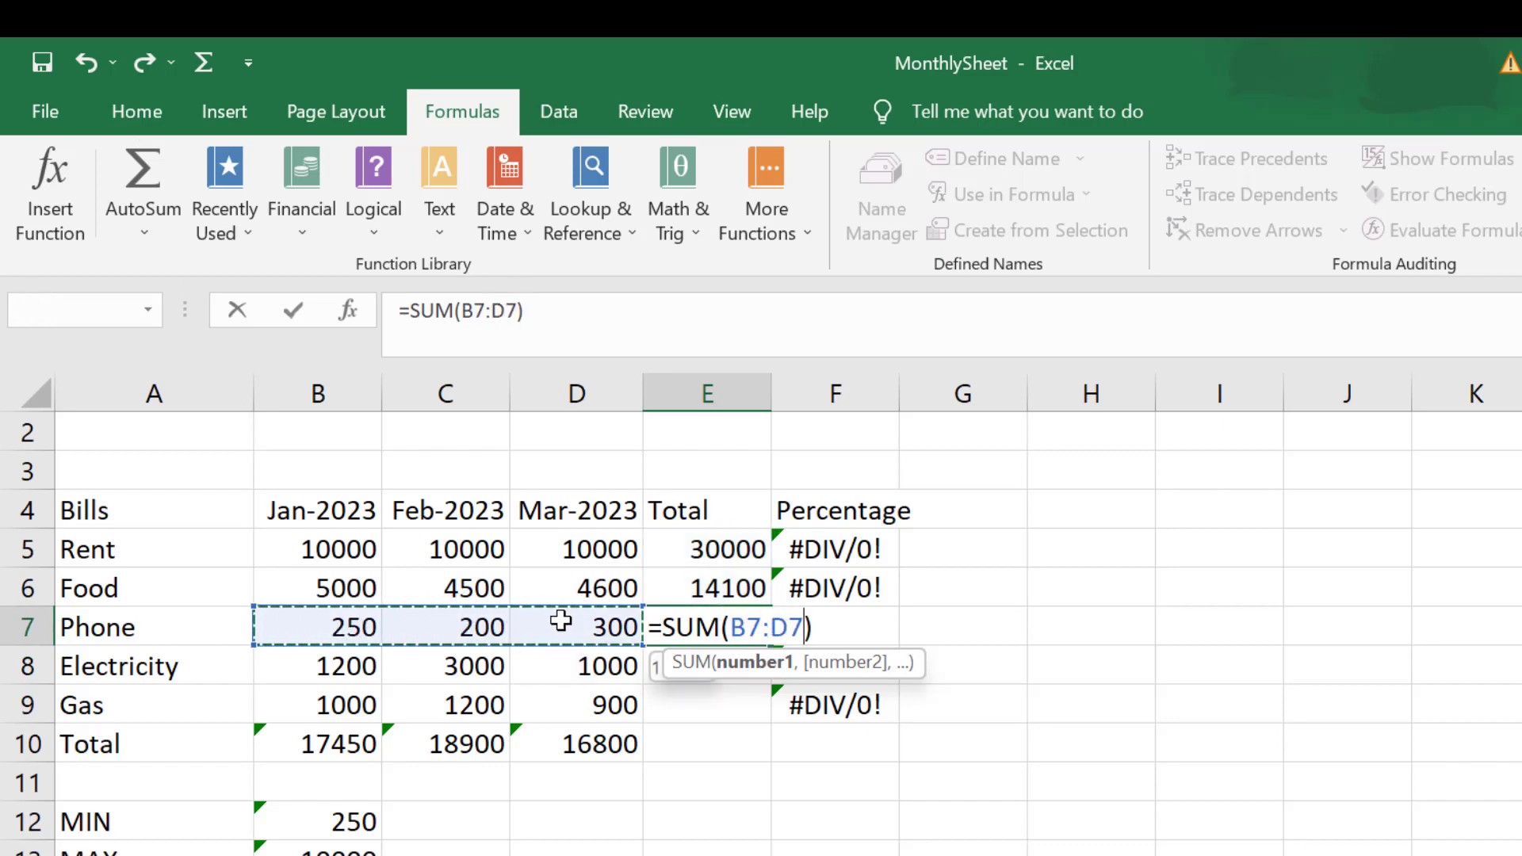
pyautogui.press('Return')
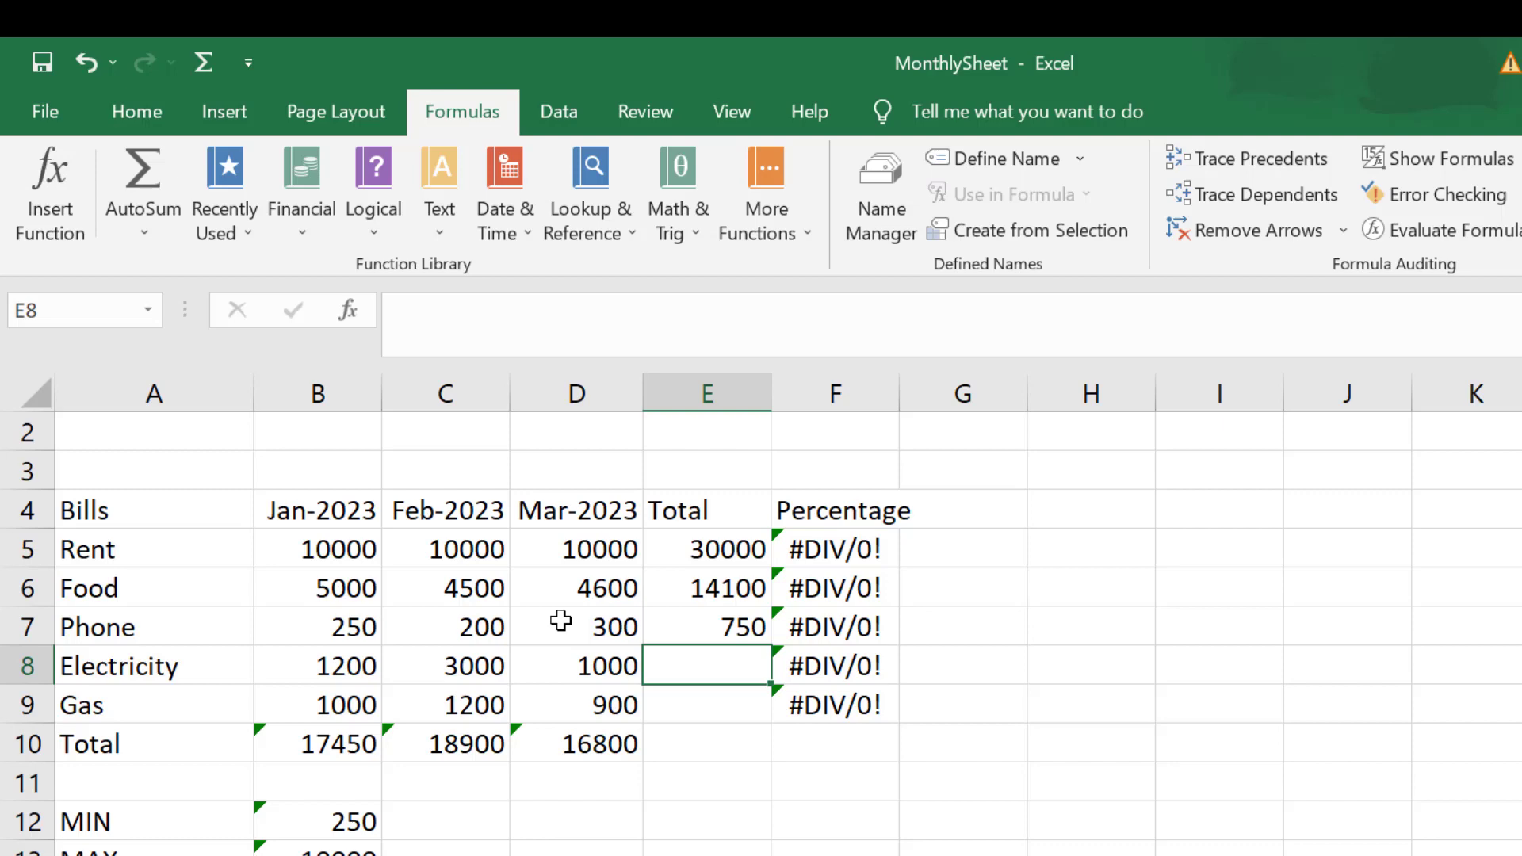
# Step: AutoSum the Electricity row in E8 with the range corrected to B8:D8, and fill the formula down to E10
pyautogui.click(159, 159)
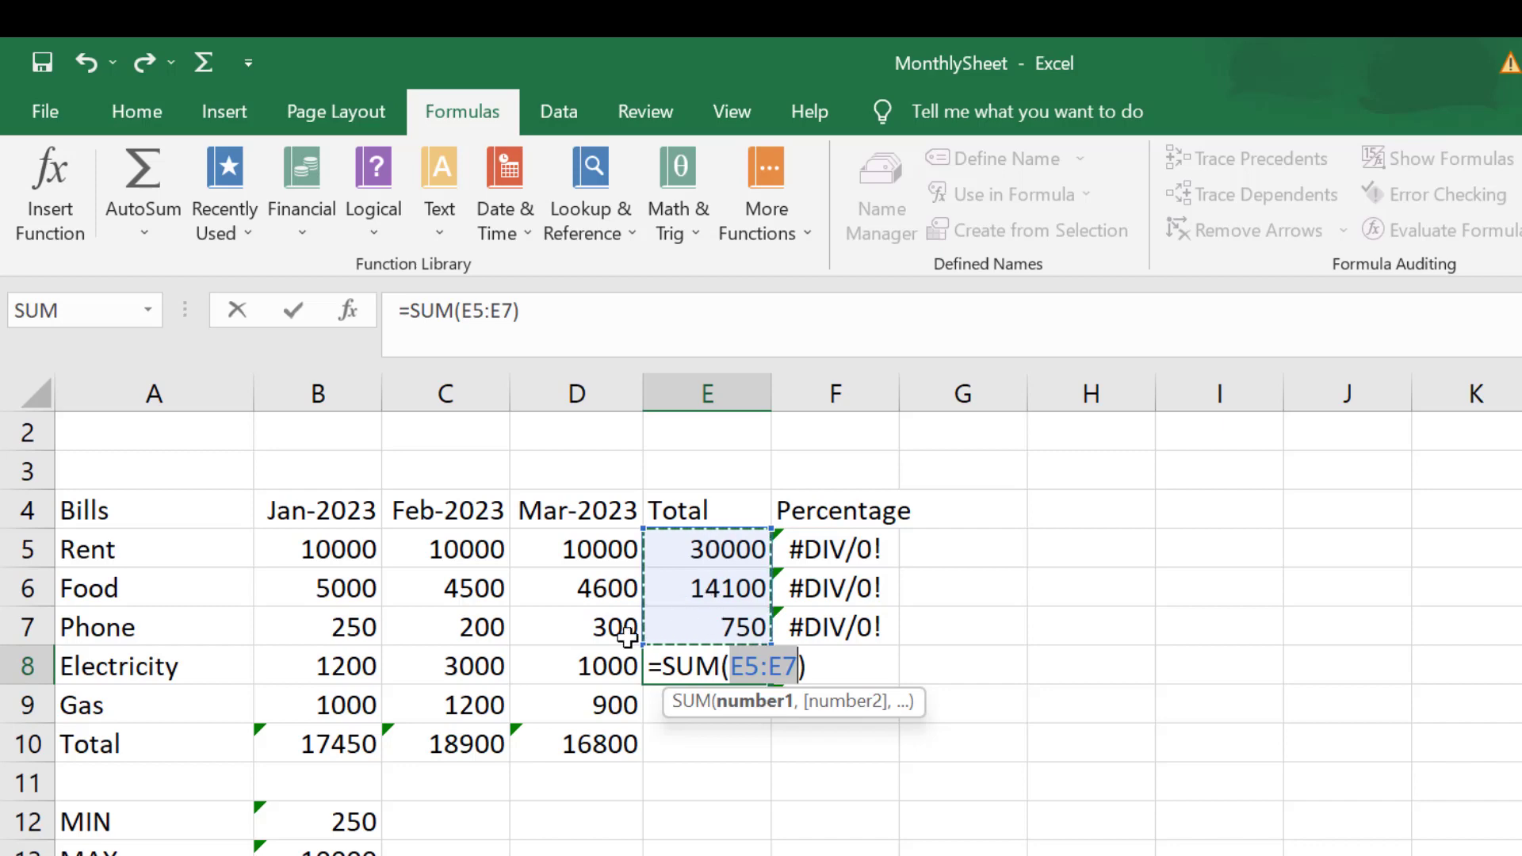
pyautogui.moveTo(333, 670); pyautogui.dragTo(586, 675)
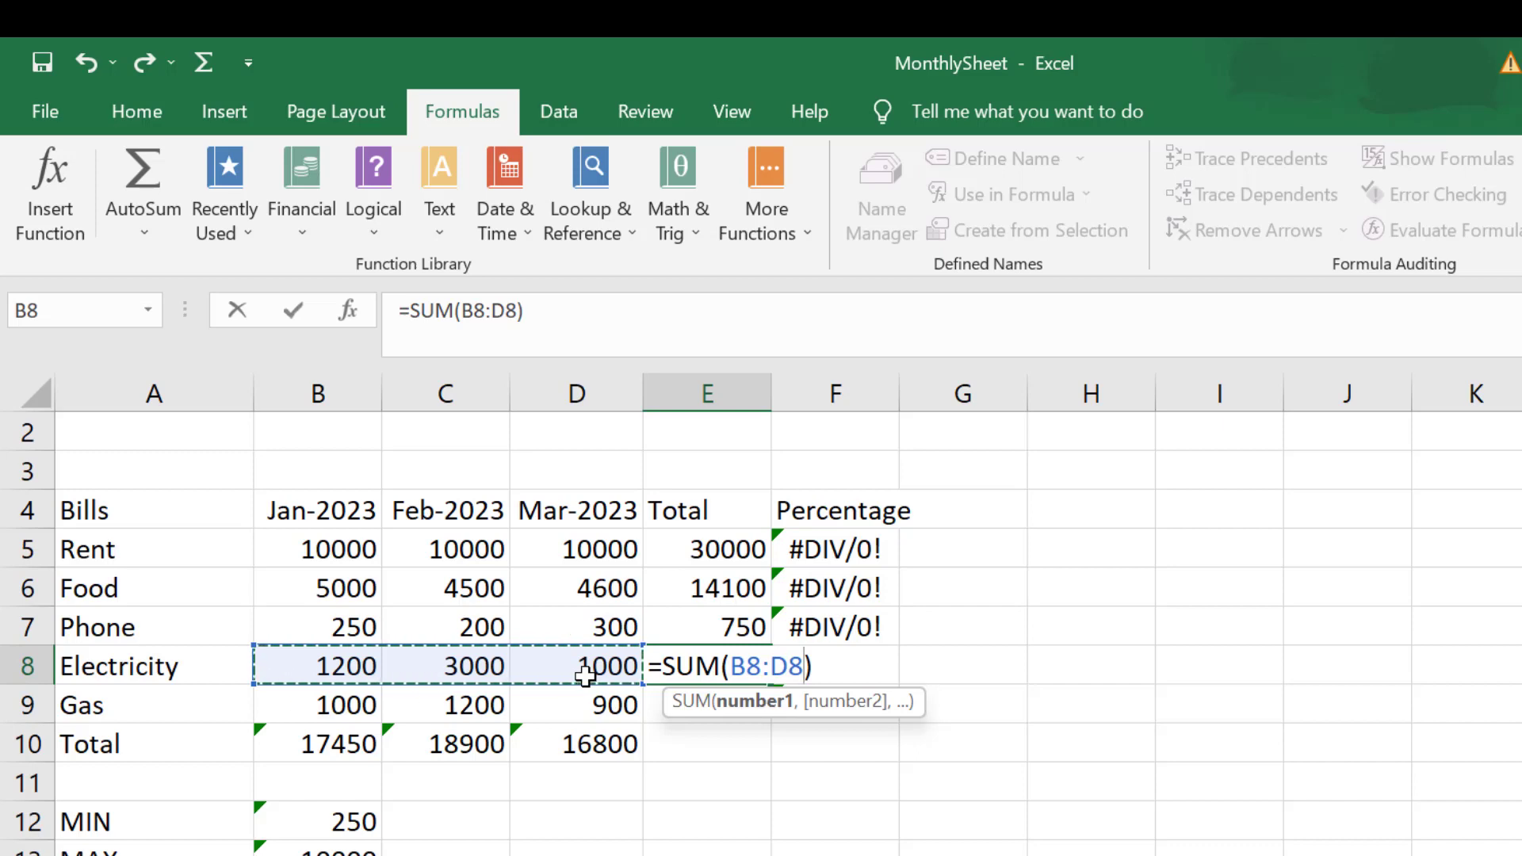
pyautogui.hotkey('ctrl', 'Return')
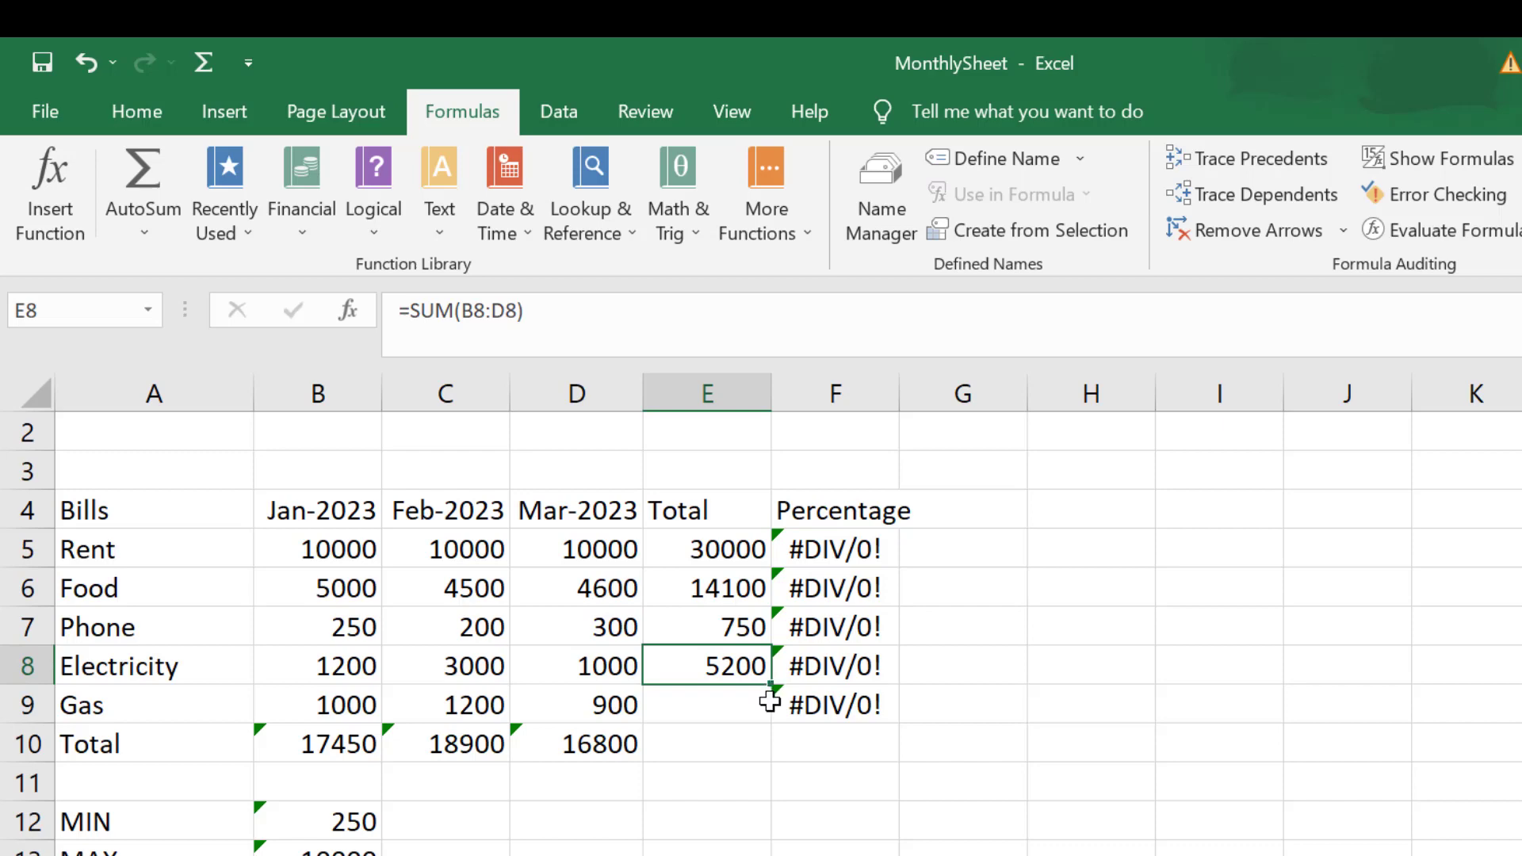
pyautogui.moveTo(774, 686); pyautogui.dragTo(778, 749)
pyautogui.click(720, 785)
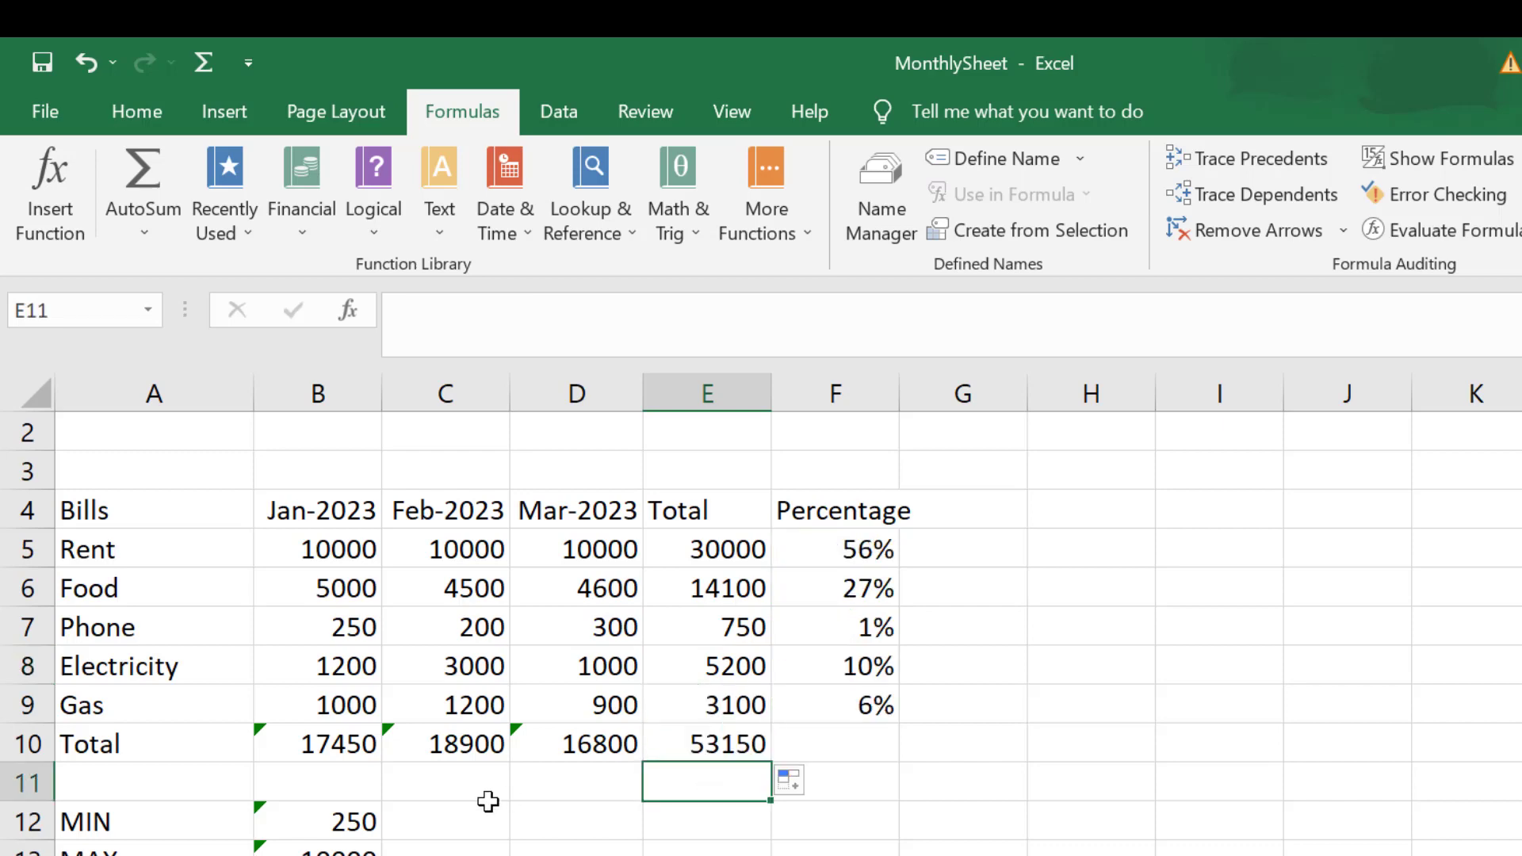